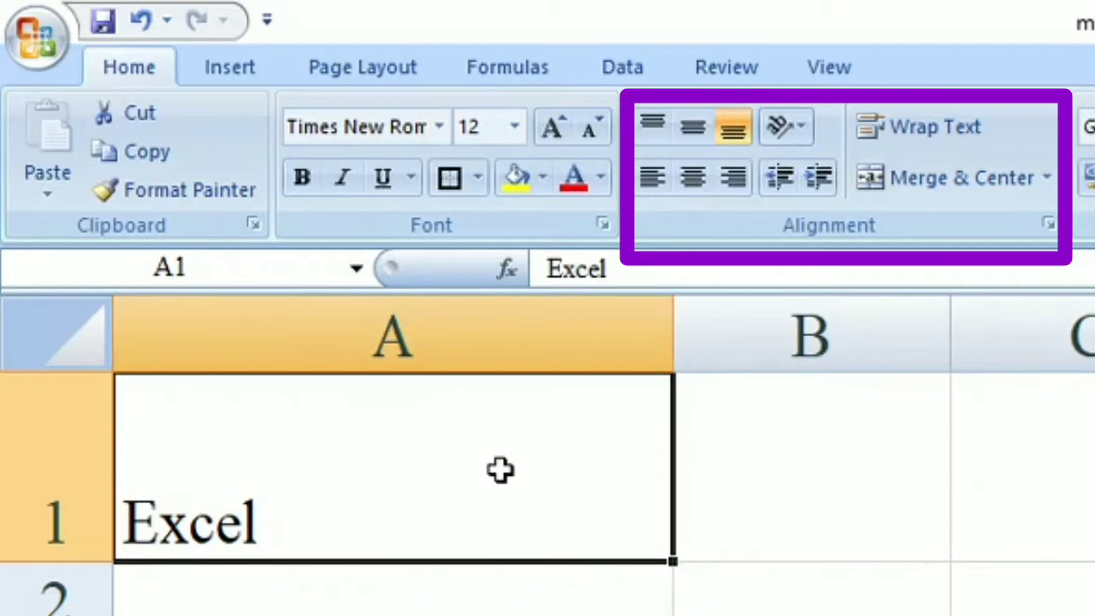
- Align the text in cell A1 vertically to the top, middle and bottom of the cell in turn
click(650, 135)
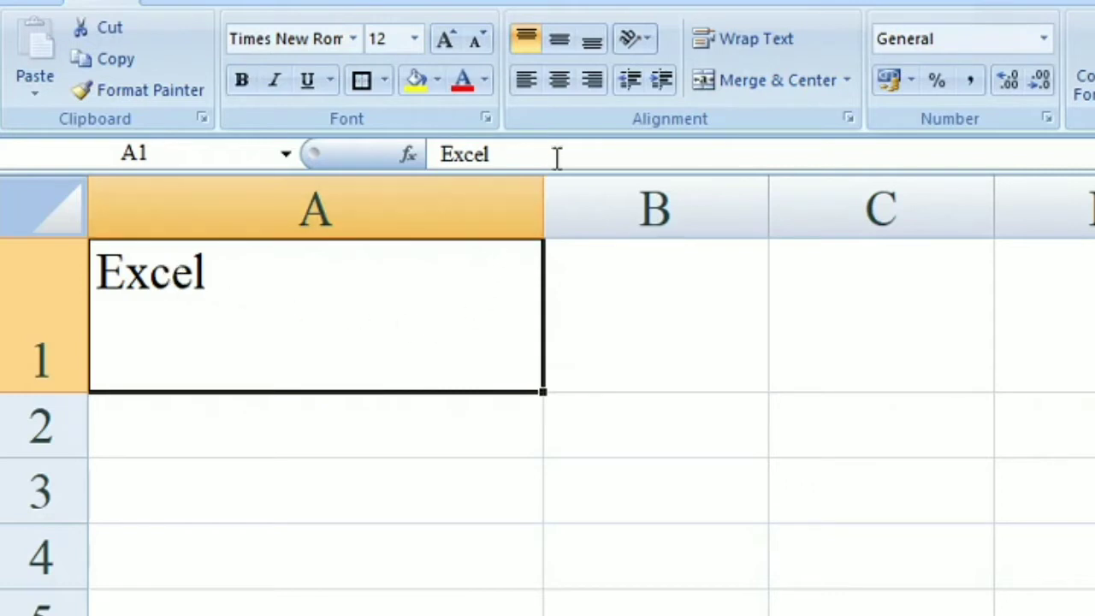
click(556, 42)
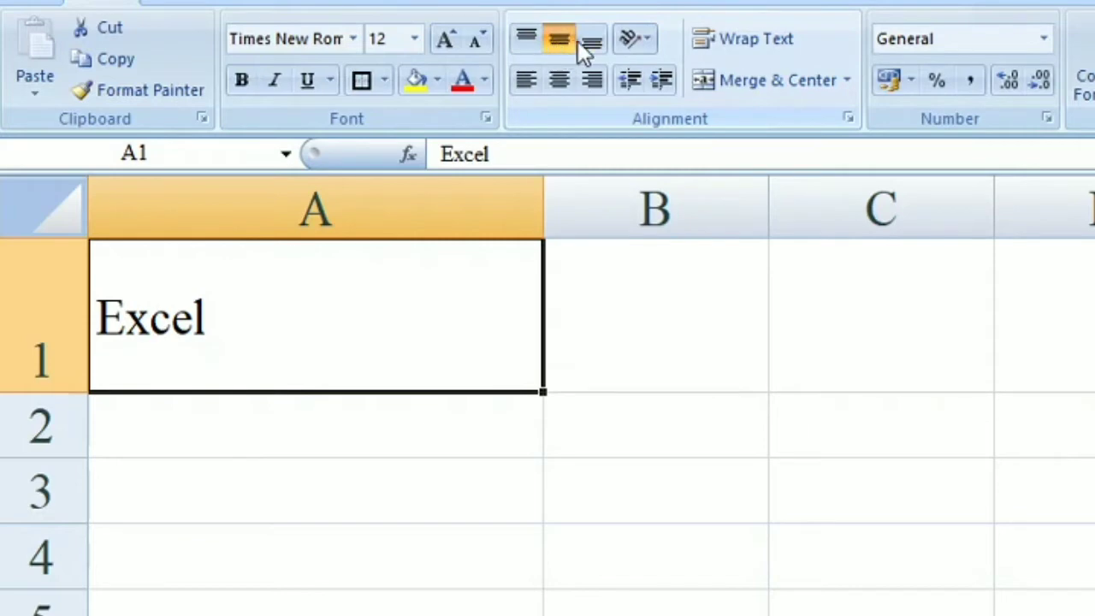
click(592, 41)
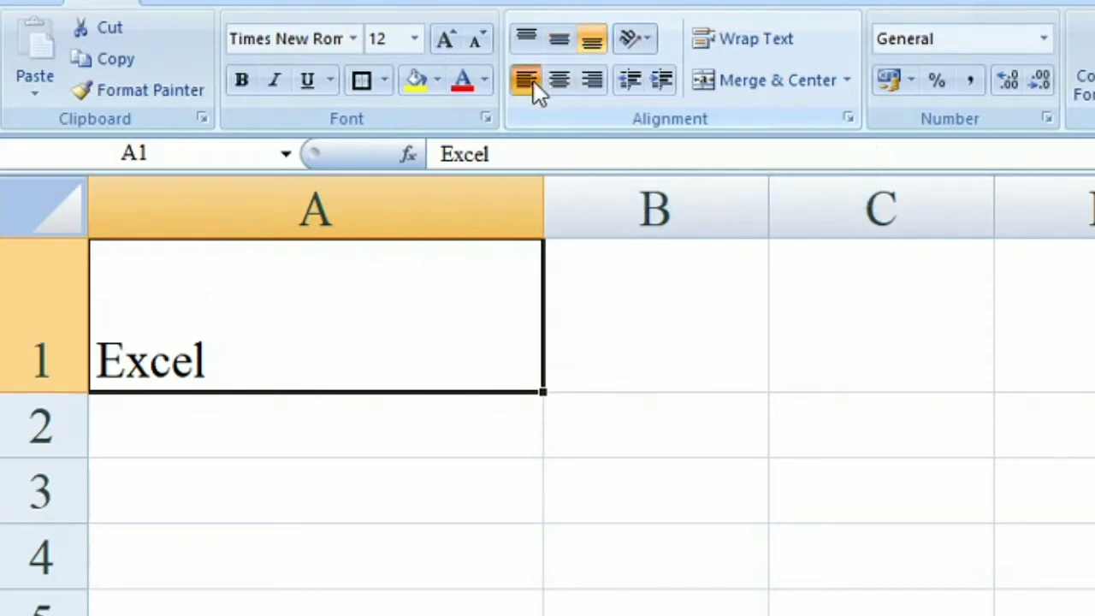
- Align A1's text horizontally to the center and right, ending with it centered both horizontally and vertically
click(560, 84)
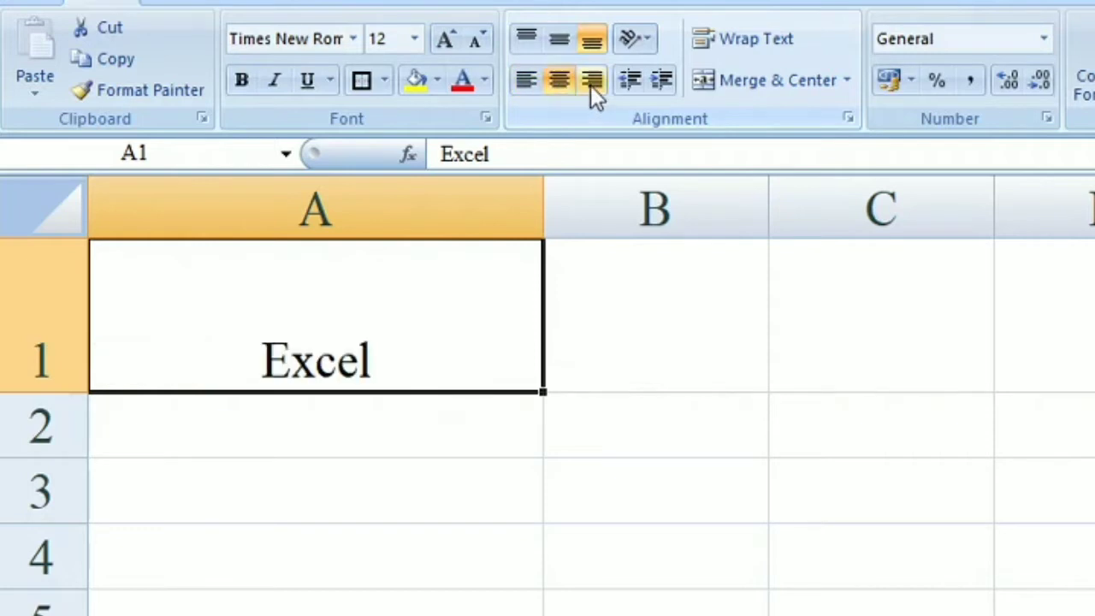
click(590, 83)
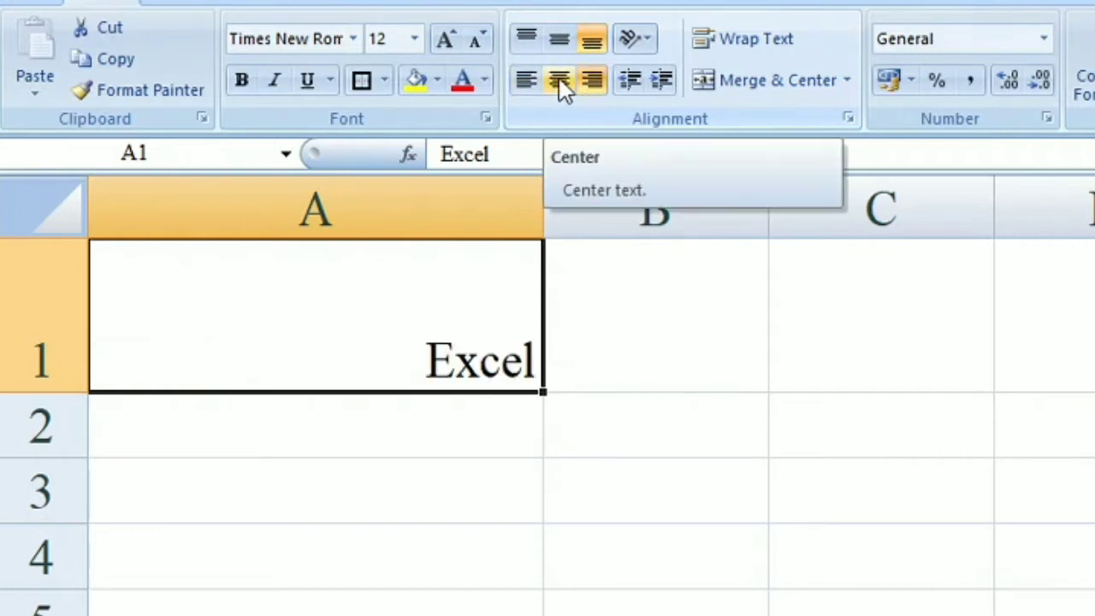
click(560, 84)
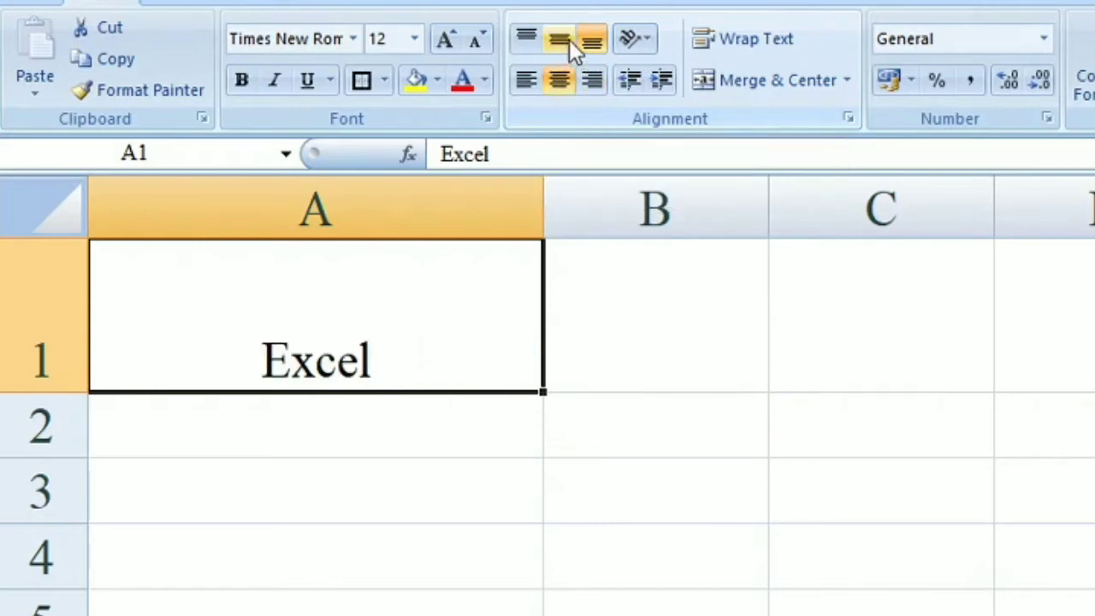
click(557, 42)
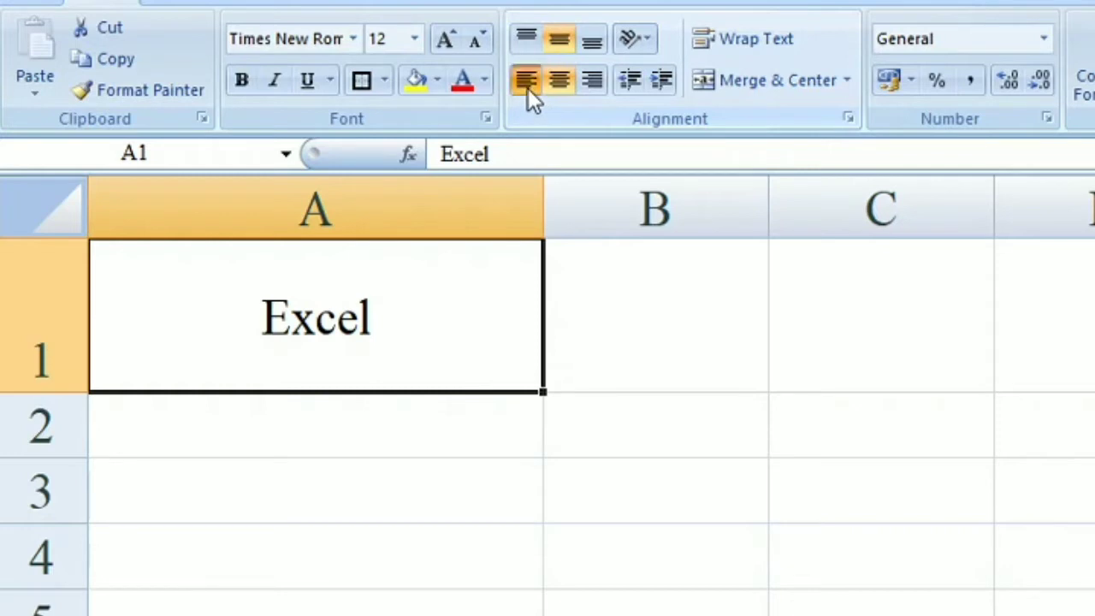
- Place A1's text in the cell's top-left, top-right and bottom-right corners in turn using the alignment options
click(527, 88)
click(528, 45)
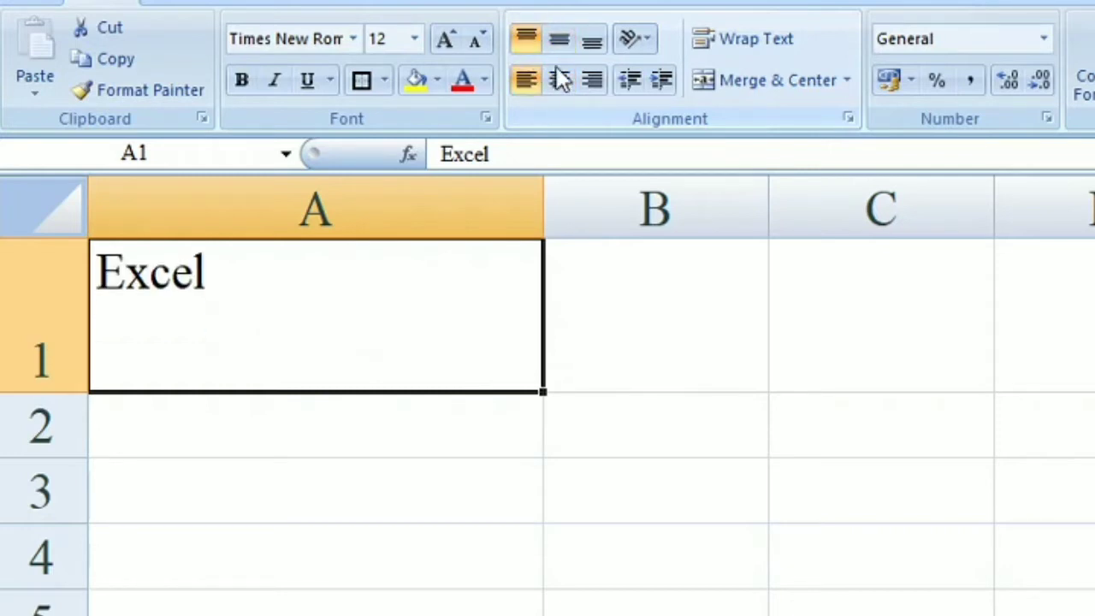
click(591, 84)
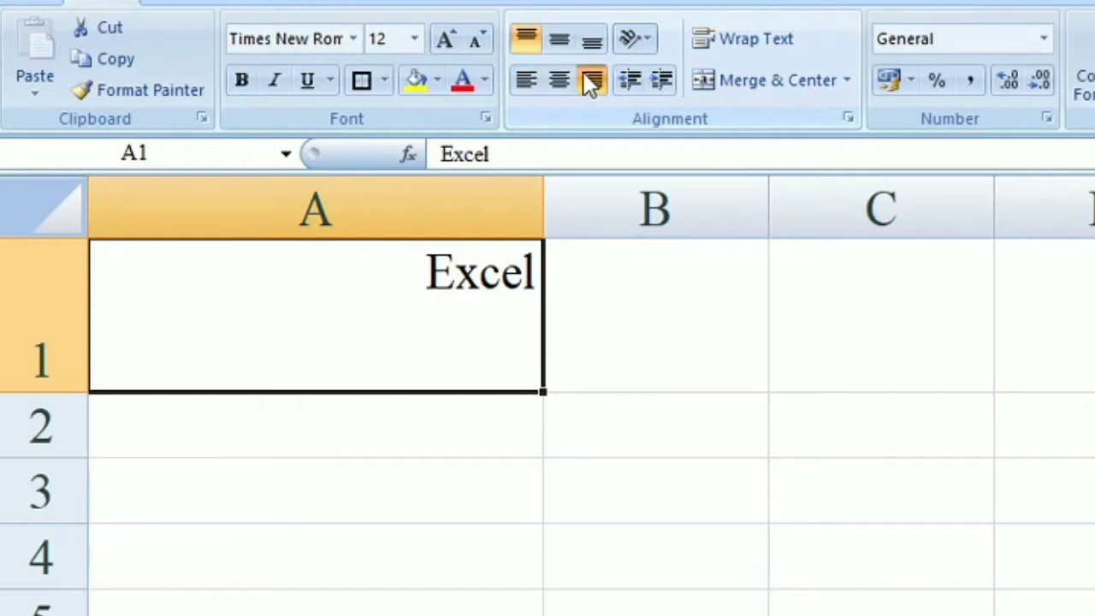
click(593, 43)
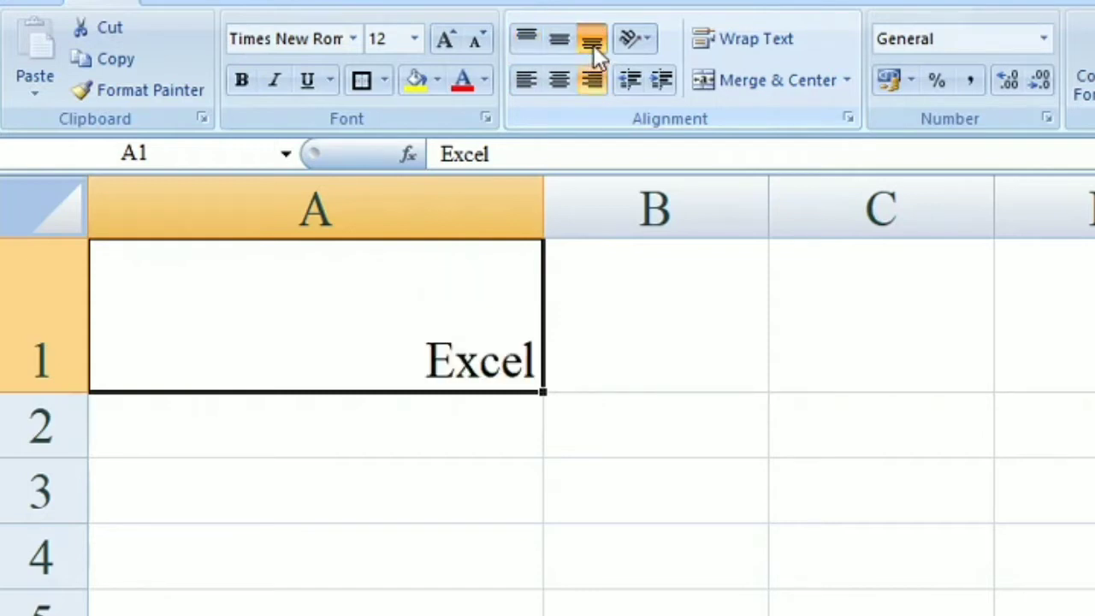
- Try right alignment at the middle and top of A1, ending with the text centered horizontally and vertically
click(598, 82)
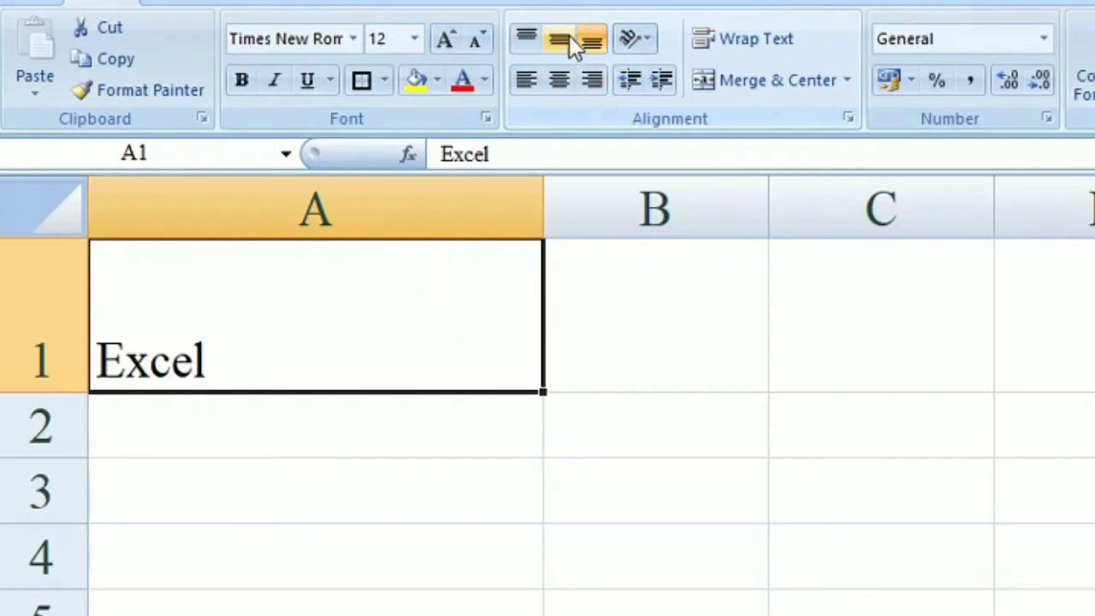
click(593, 81)
click(560, 43)
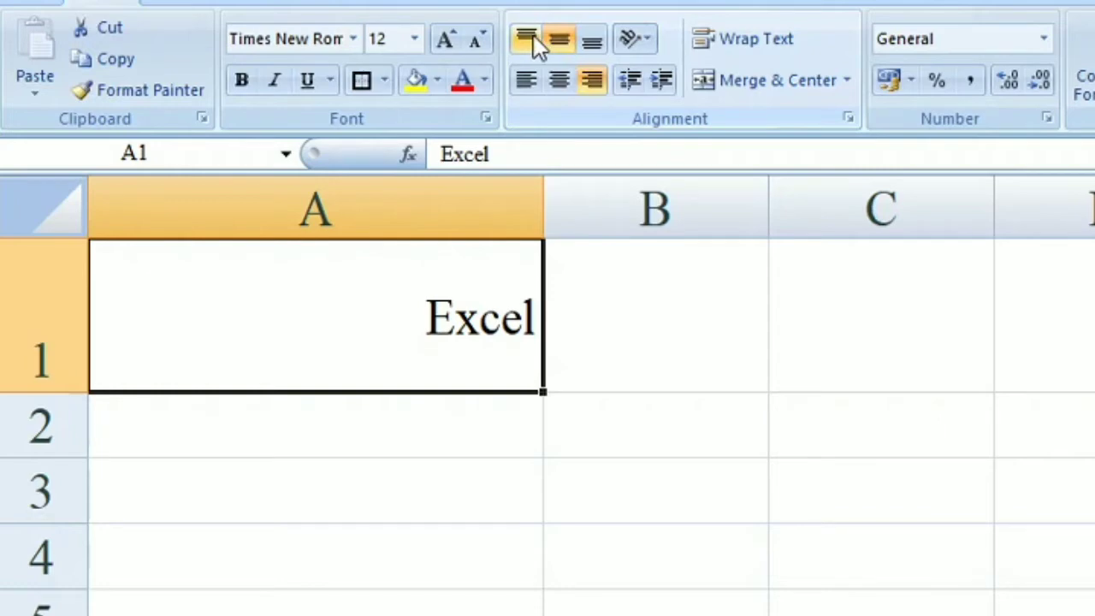
click(534, 35)
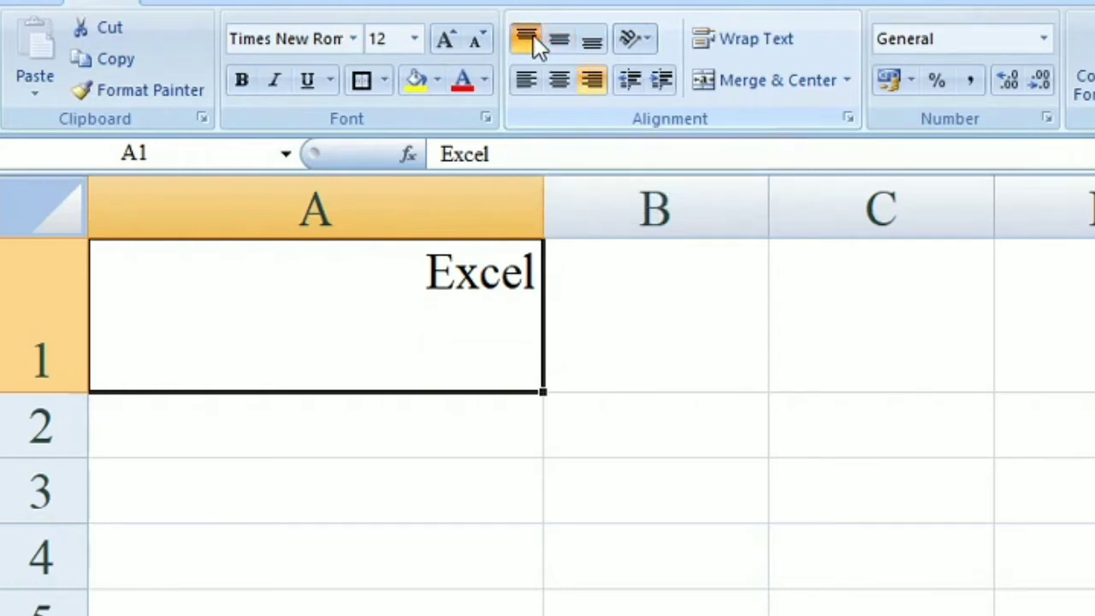
click(560, 40)
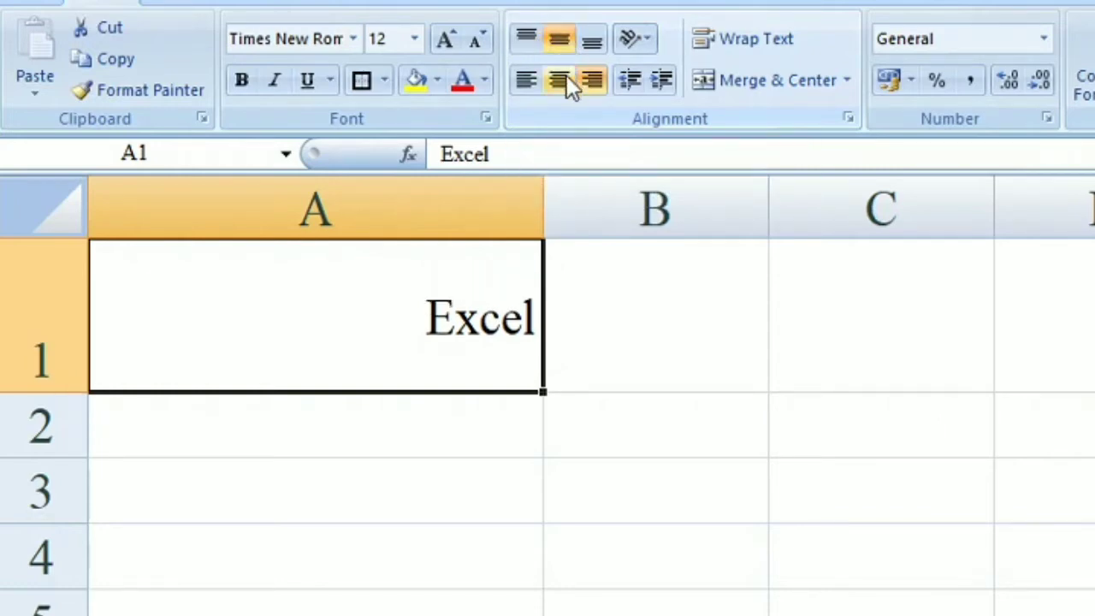
click(563, 76)
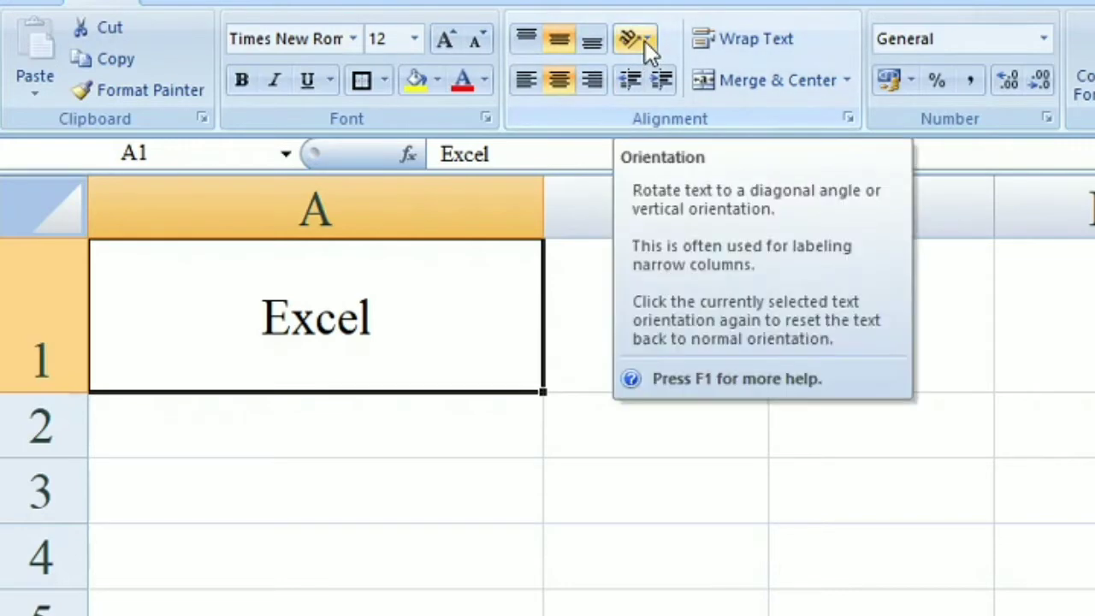
- Apply the Angle Counterclockwise orientation to A1's text, followed by Angle Clockwise
click(646, 41)
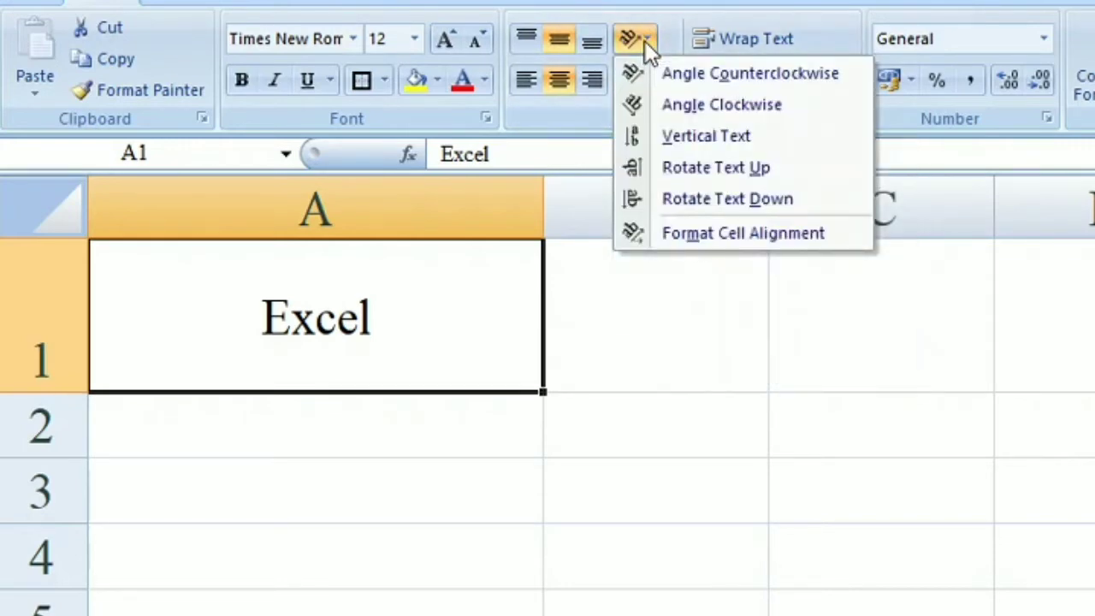
click(746, 74)
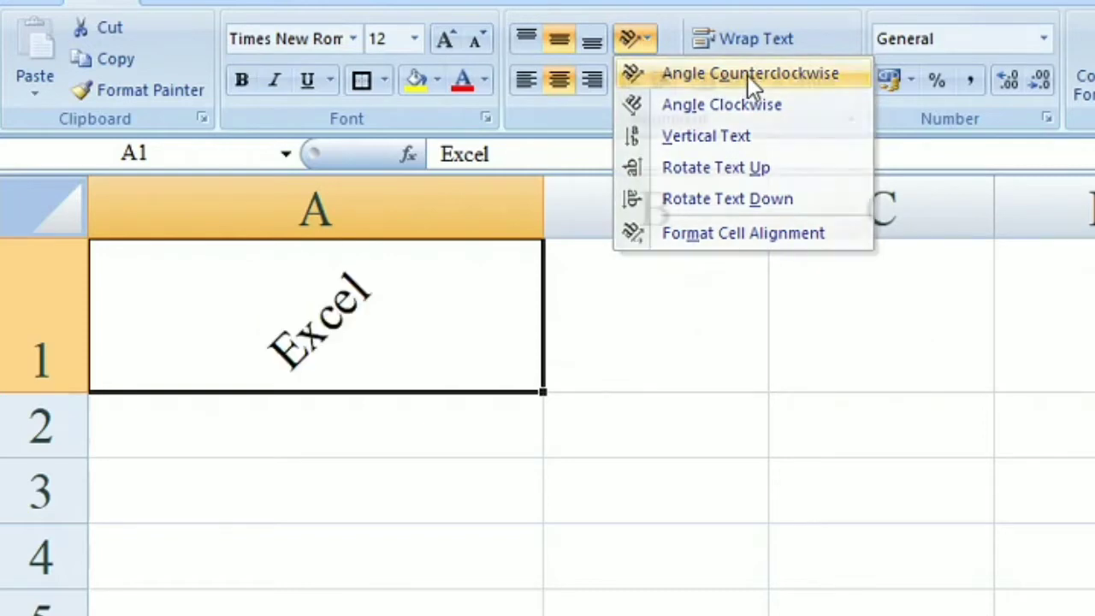
click(647, 30)
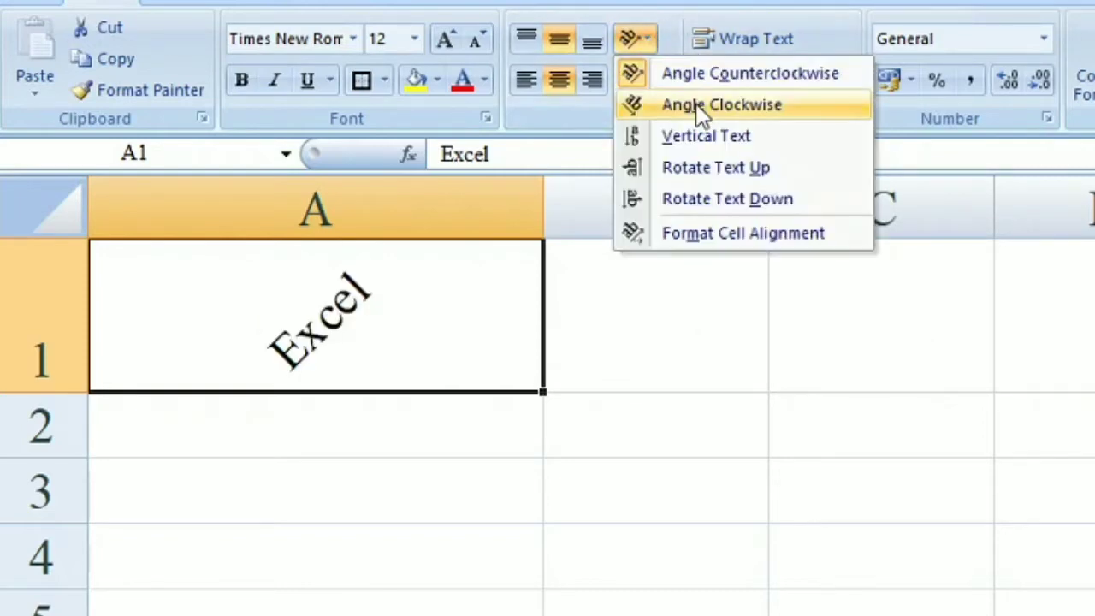
click(696, 106)
- Apply the Vertical Text orientation to A1 and increase row 1's height to fit the stacked letters
click(643, 42)
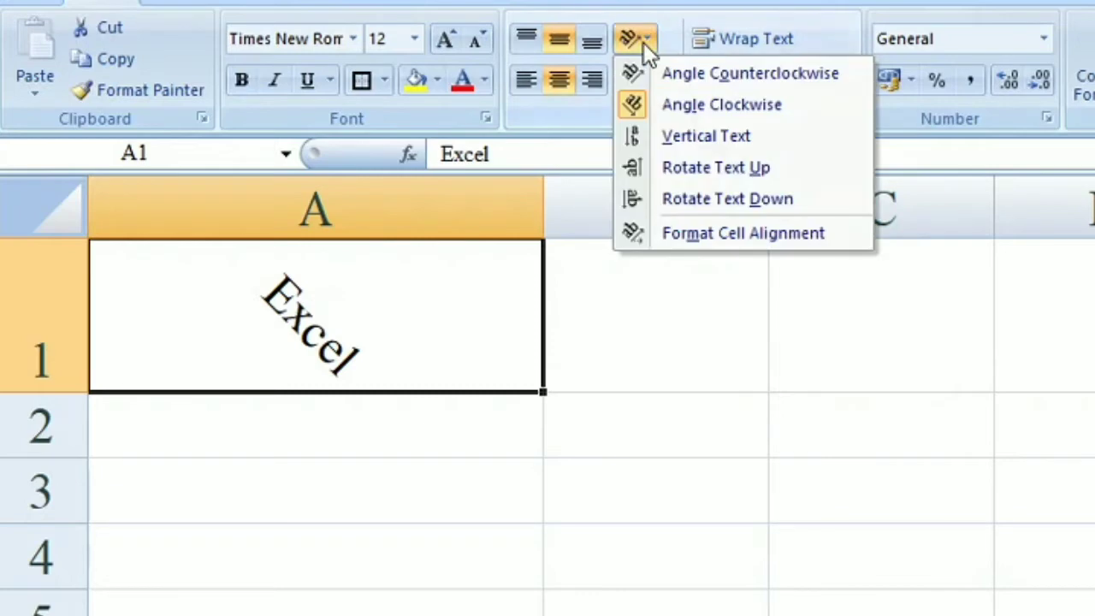
click(703, 133)
drag(59, 393, 57, 605)
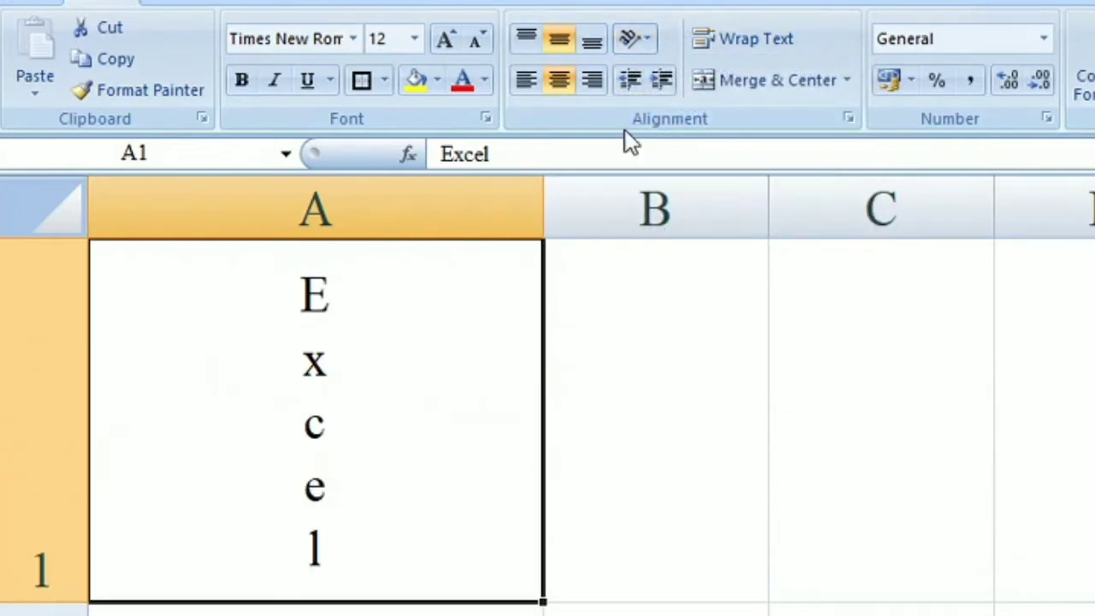
- Try the Rotate Text Up and Rotate Text Down orientations on A1, ending with Angle Counterclockwise
click(650, 38)
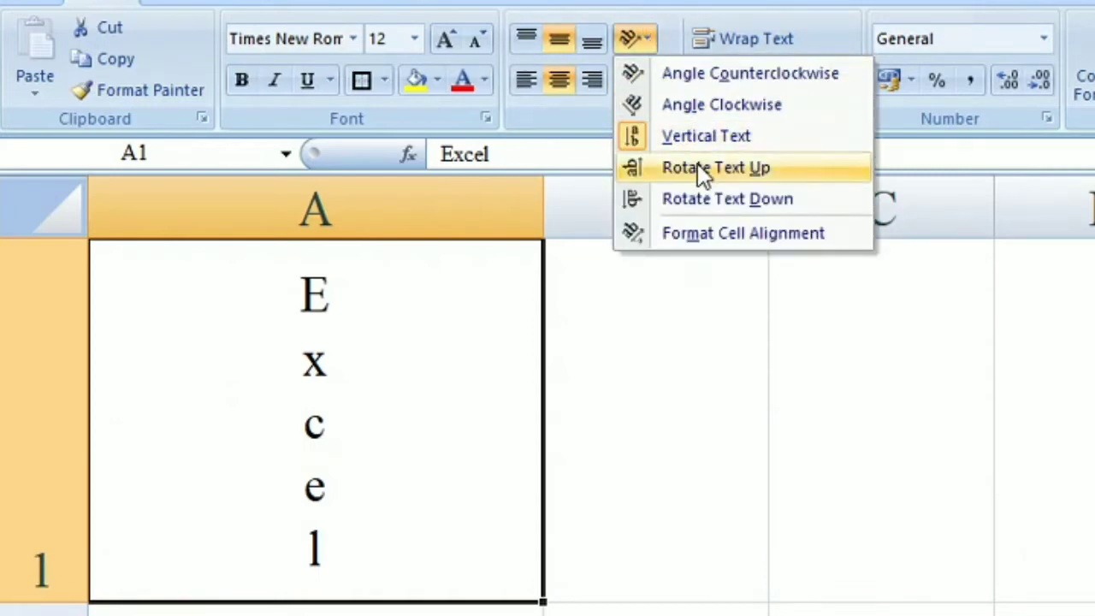
click(698, 163)
click(647, 47)
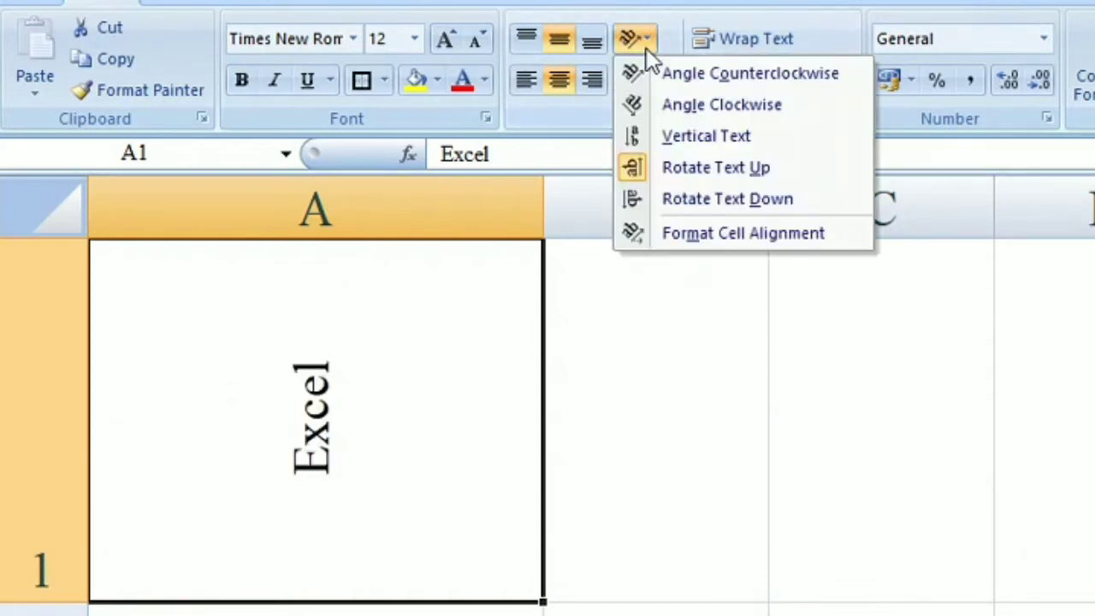
click(697, 201)
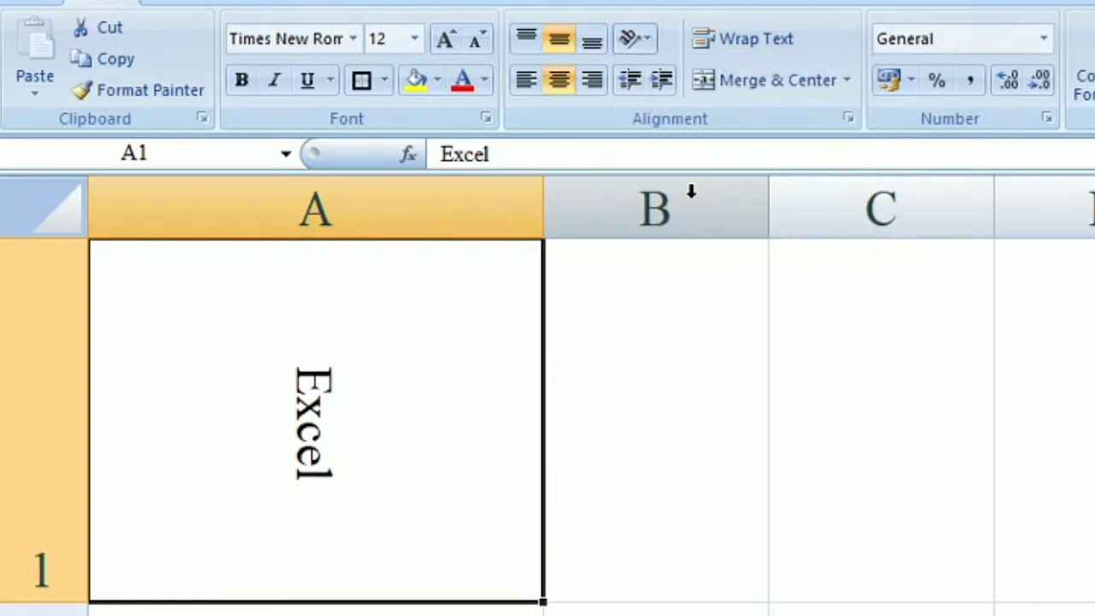
click(636, 43)
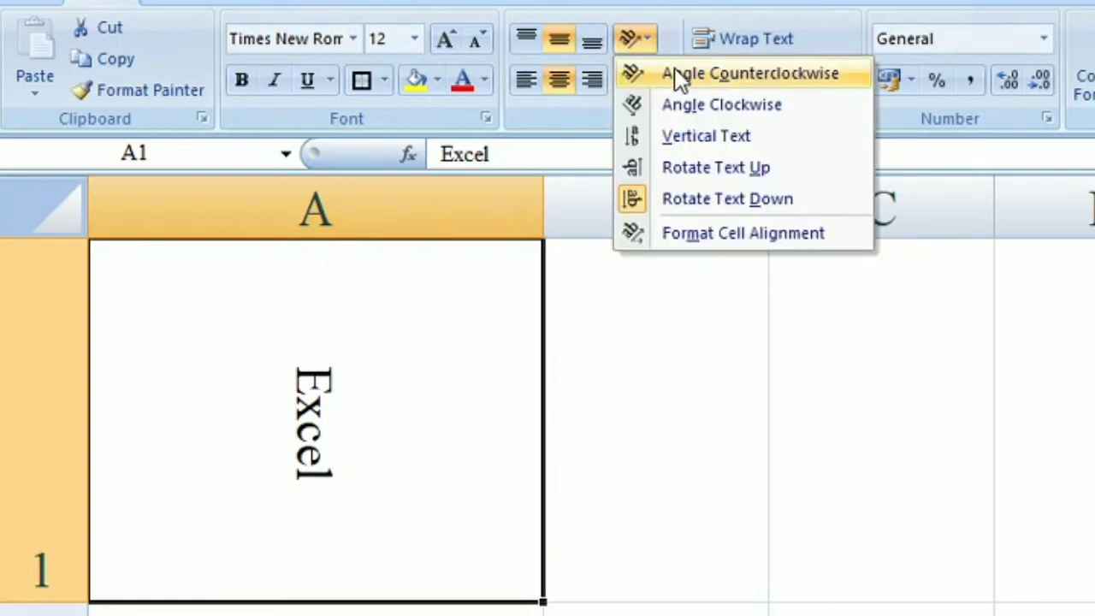
click(676, 75)
- Examine the horizontal and vertical text alignment options in A1's Format Cell Alignment settings, choosing Center for vertical
click(634, 39)
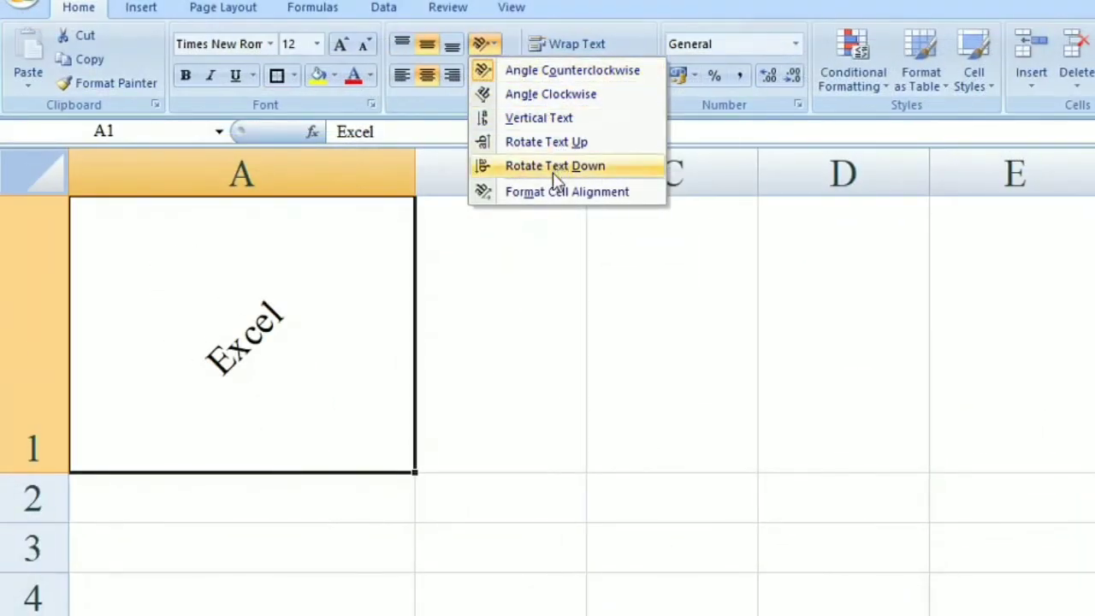
click(575, 193)
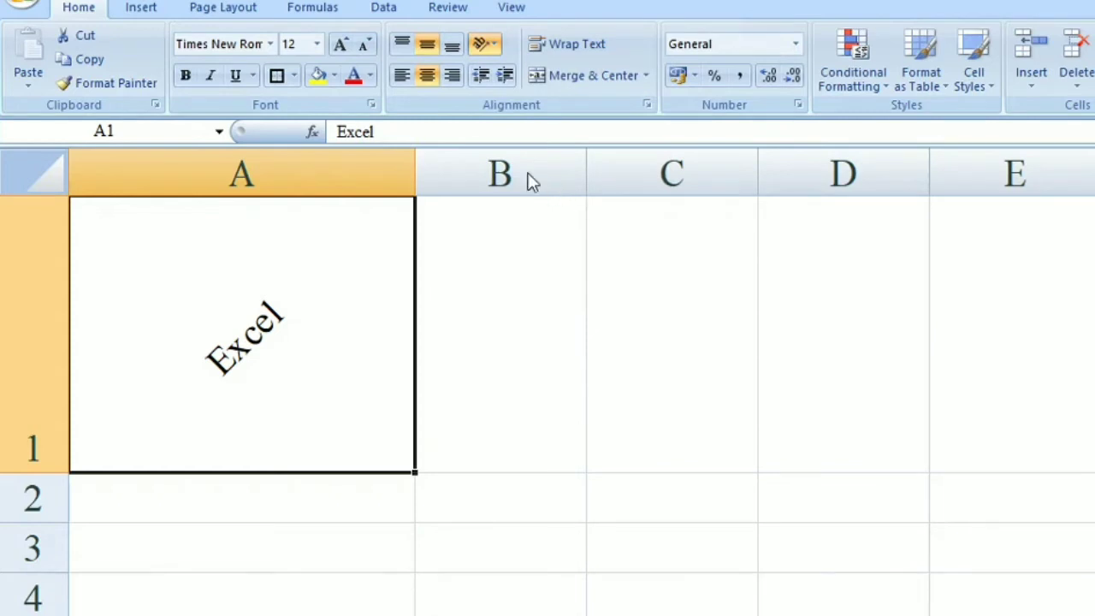
drag(580, 187, 550, 122)
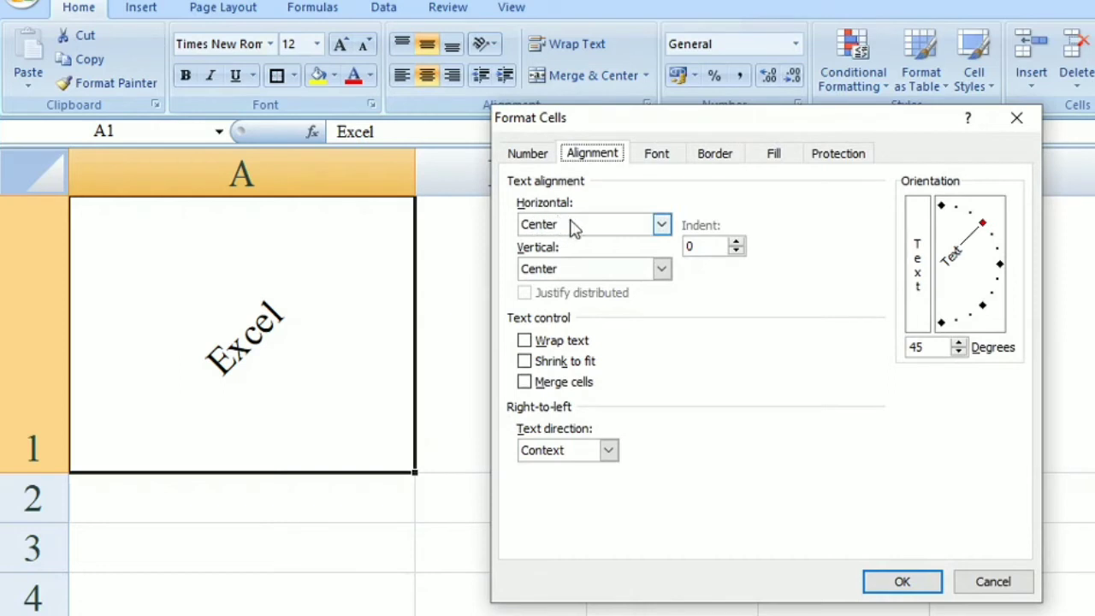
click(607, 227)
click(565, 272)
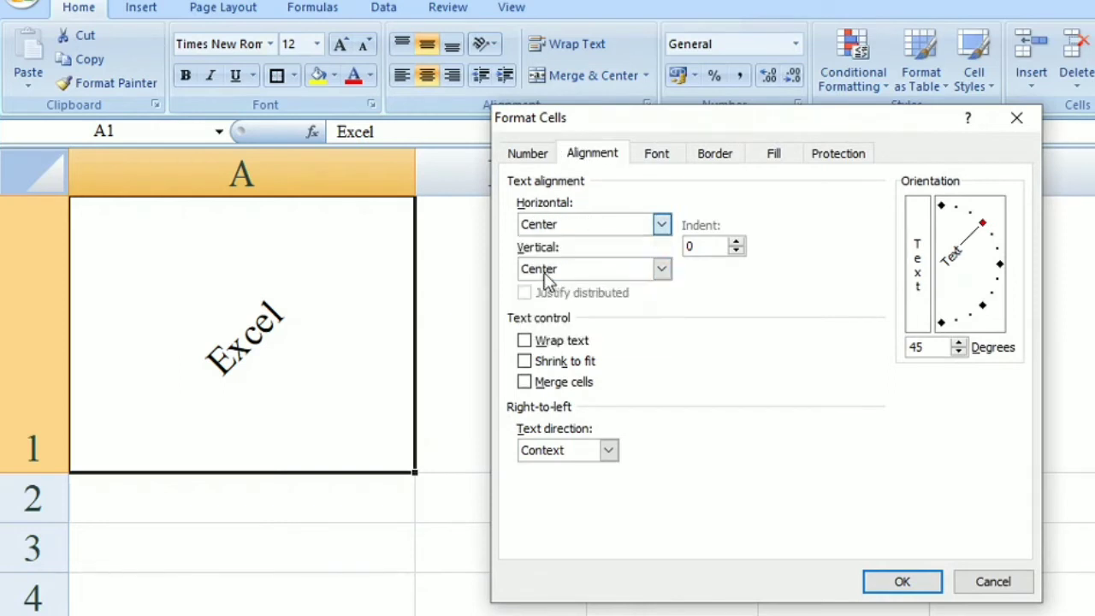
click(570, 269)
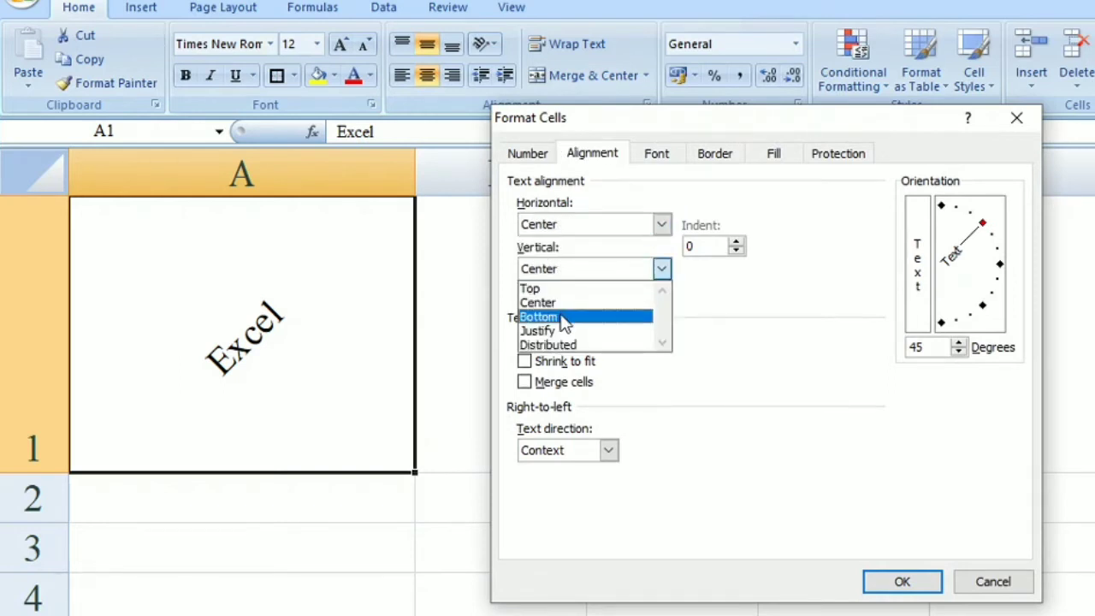
click(567, 303)
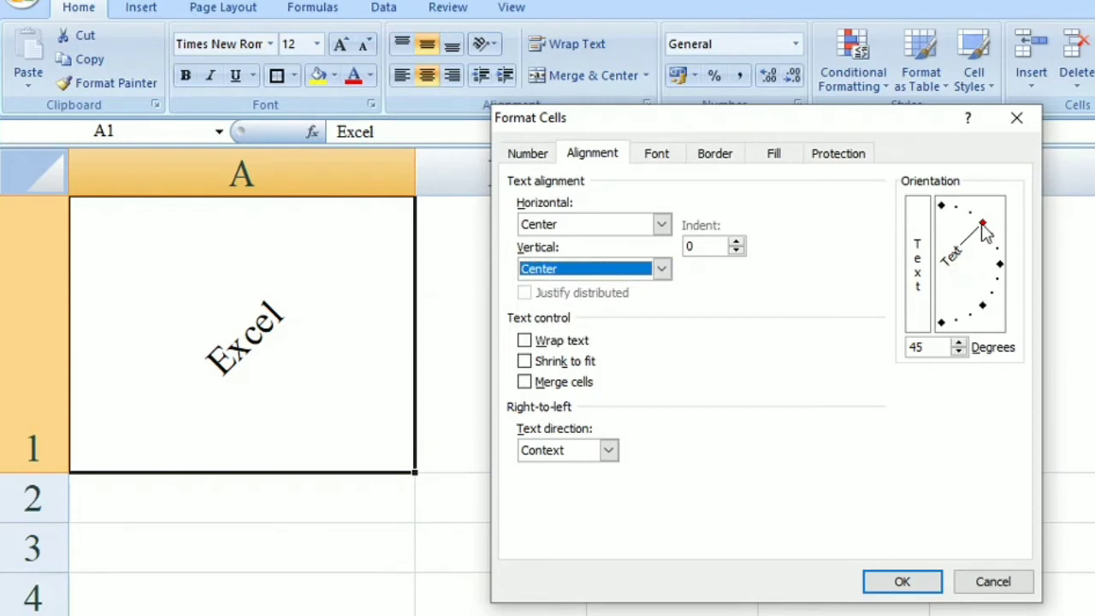
- Set the text orientation of A1 to 90 degrees and apply it
drag(984, 229, 997, 270)
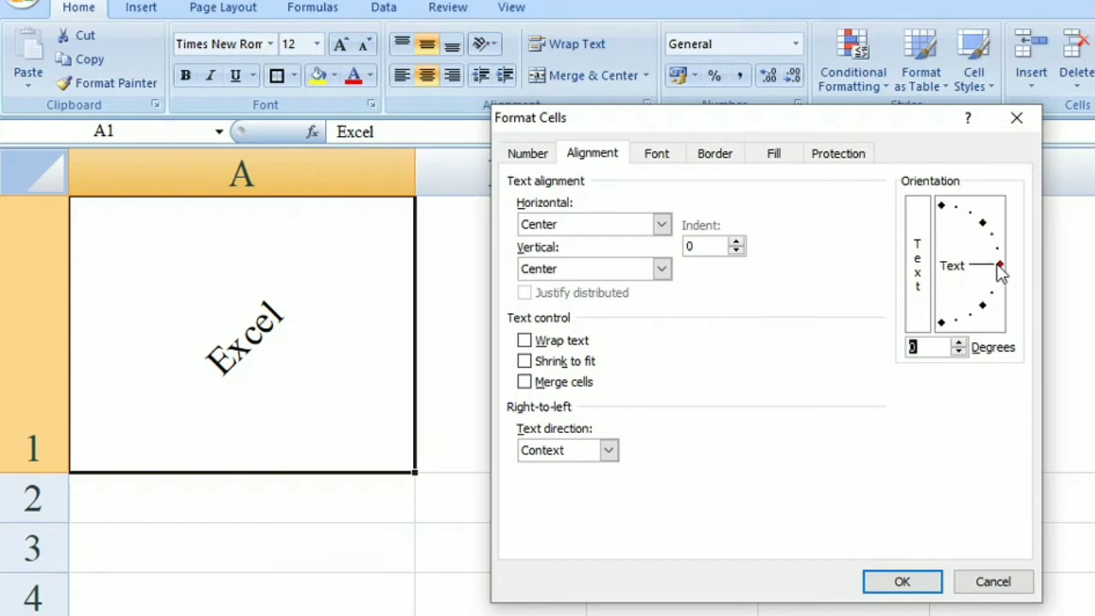
drag(999, 267, 941, 194)
click(901, 582)
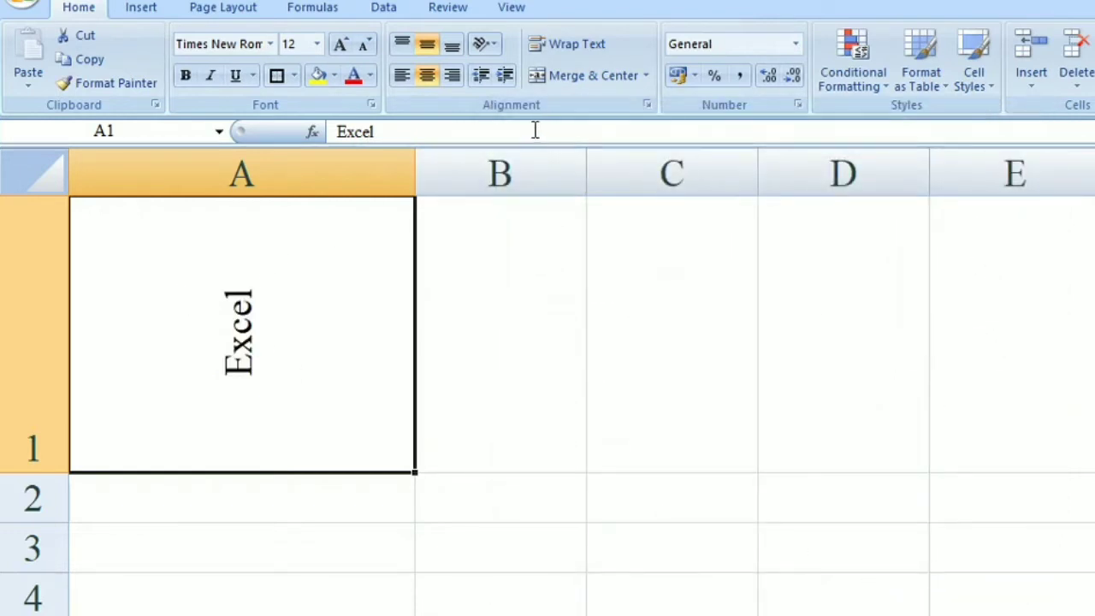
- Set the text orientation of A1 to 0 degrees and reduce the height of row 1 slightly
click(497, 47)
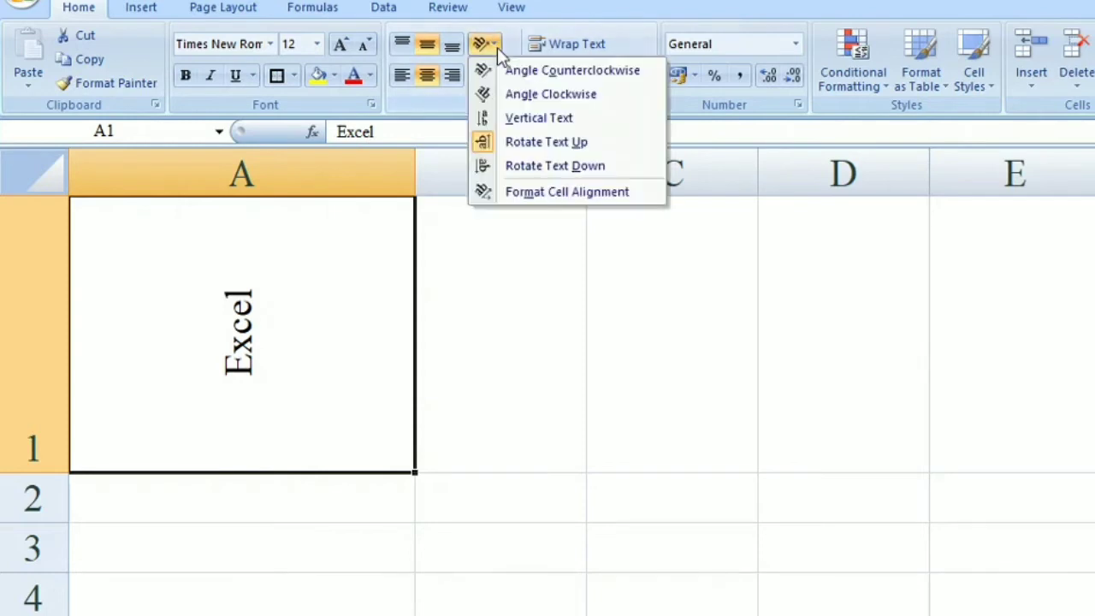
click(566, 193)
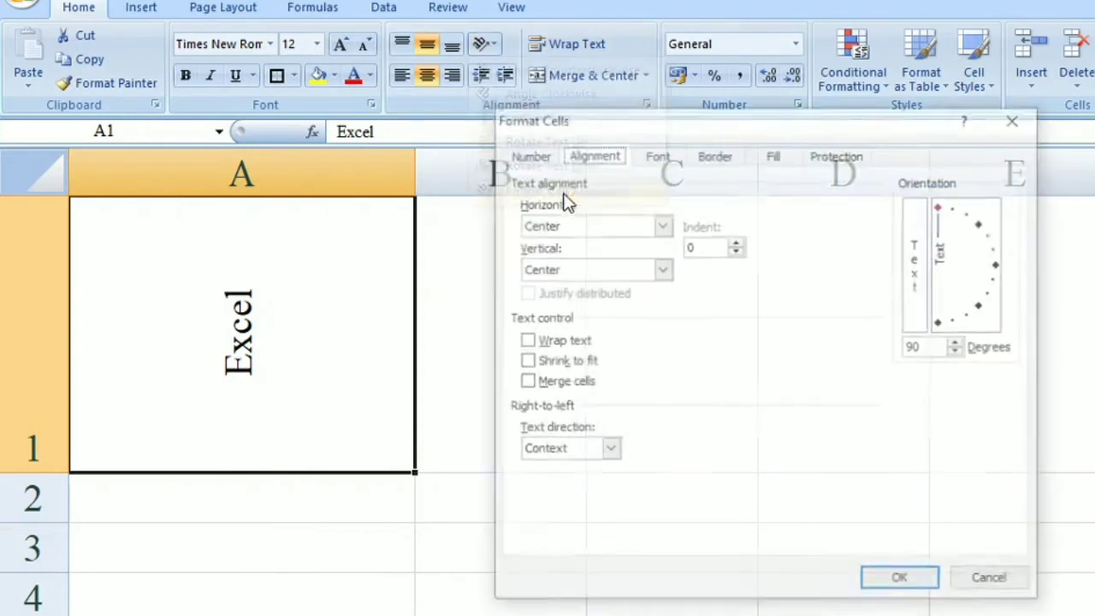
click(999, 267)
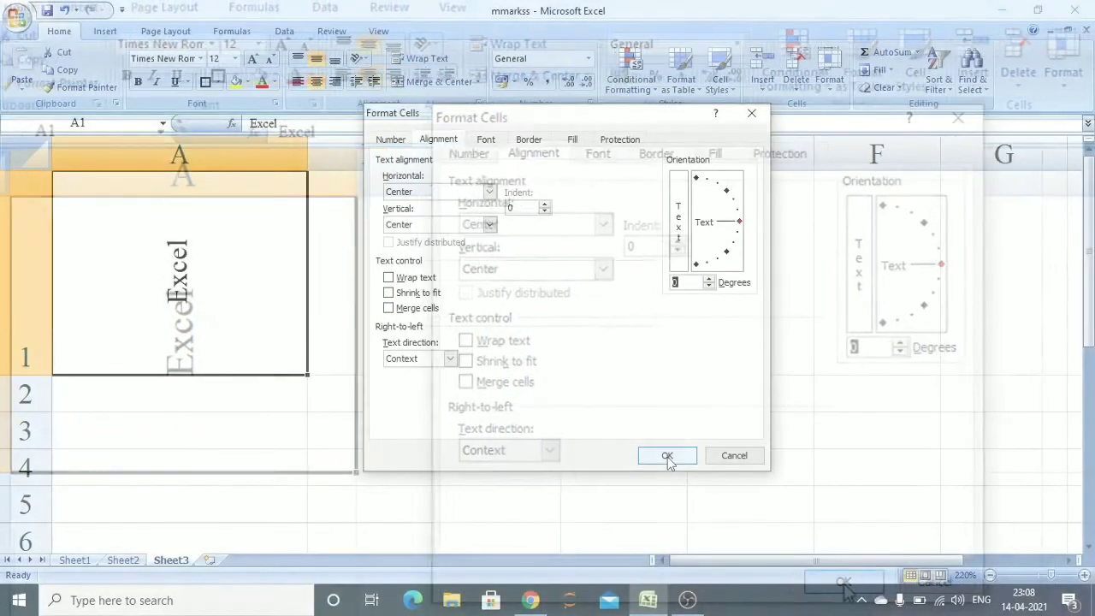
click(667, 456)
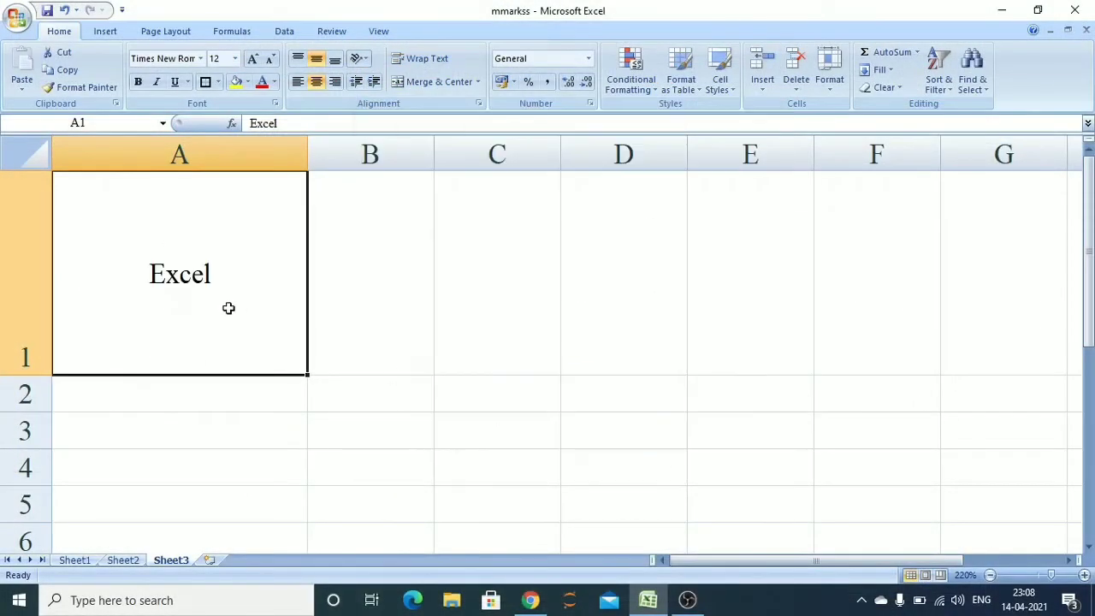
drag(40, 378, 39, 338)
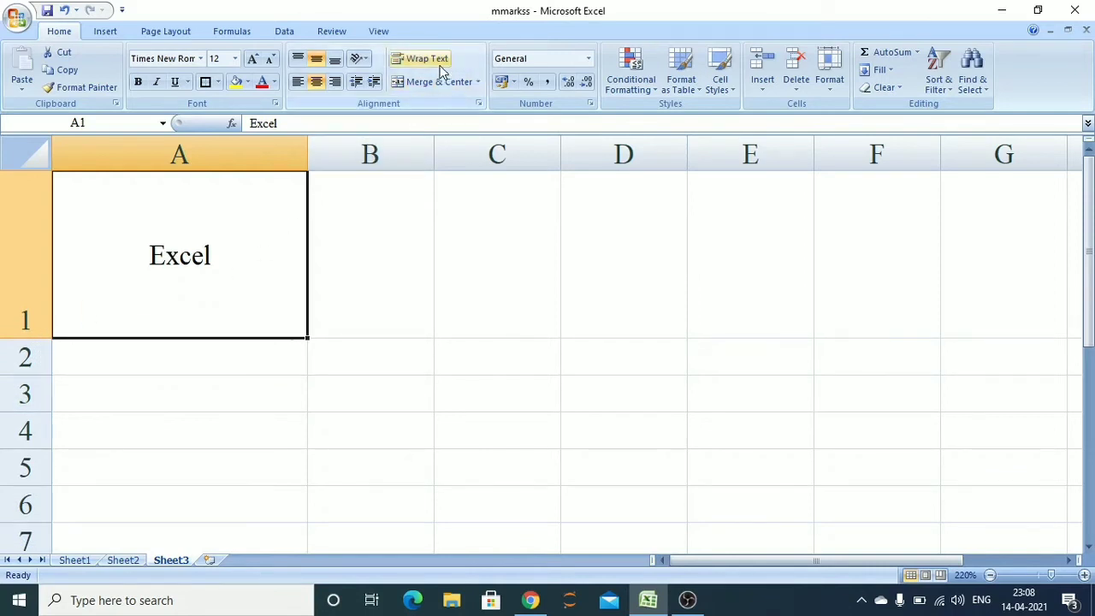
- Enter "Spread Sheet Software" in cell B1 without text wrapping
click(383, 283)
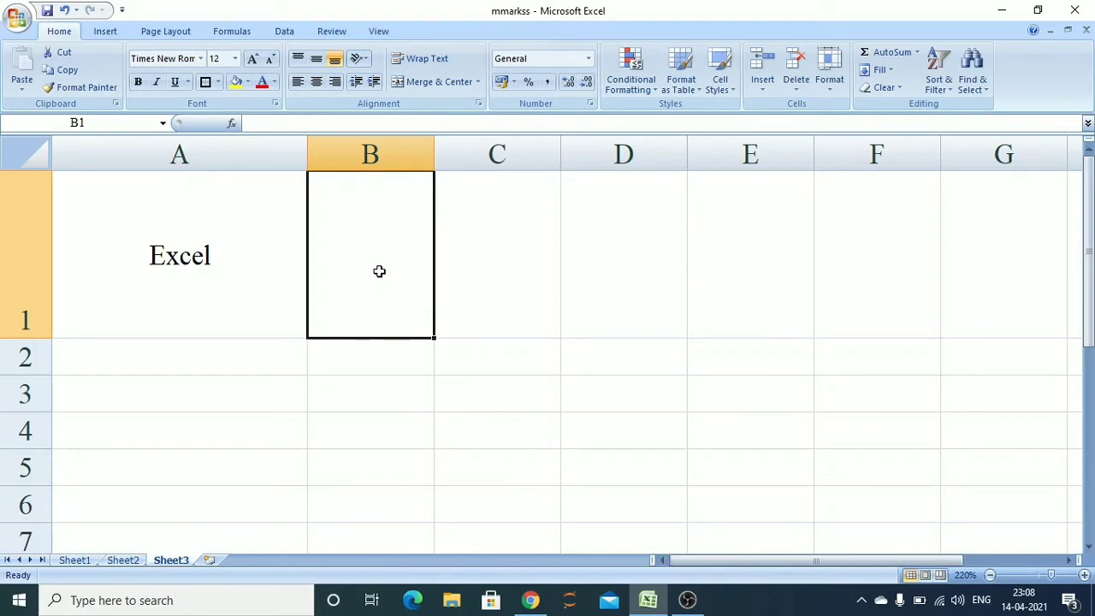
text(Spread S)
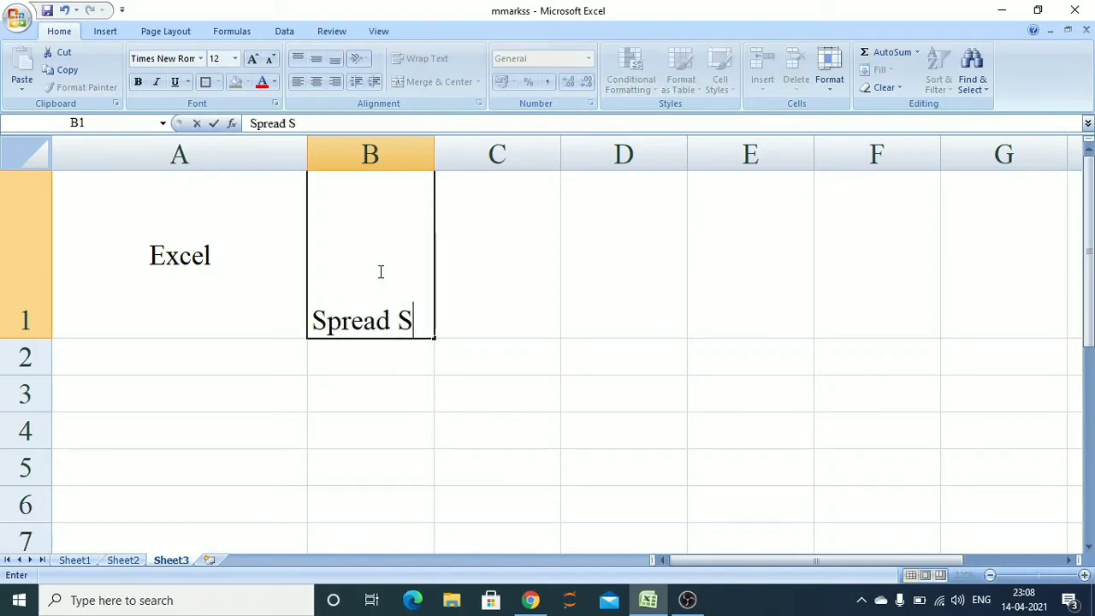
text(heet Soft)
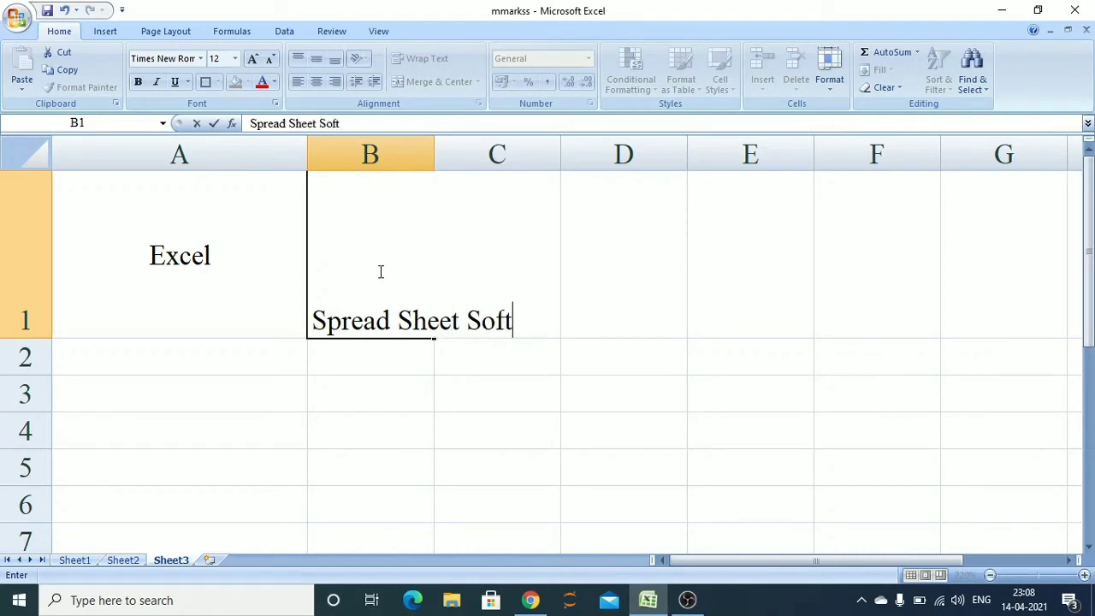
text(ware)
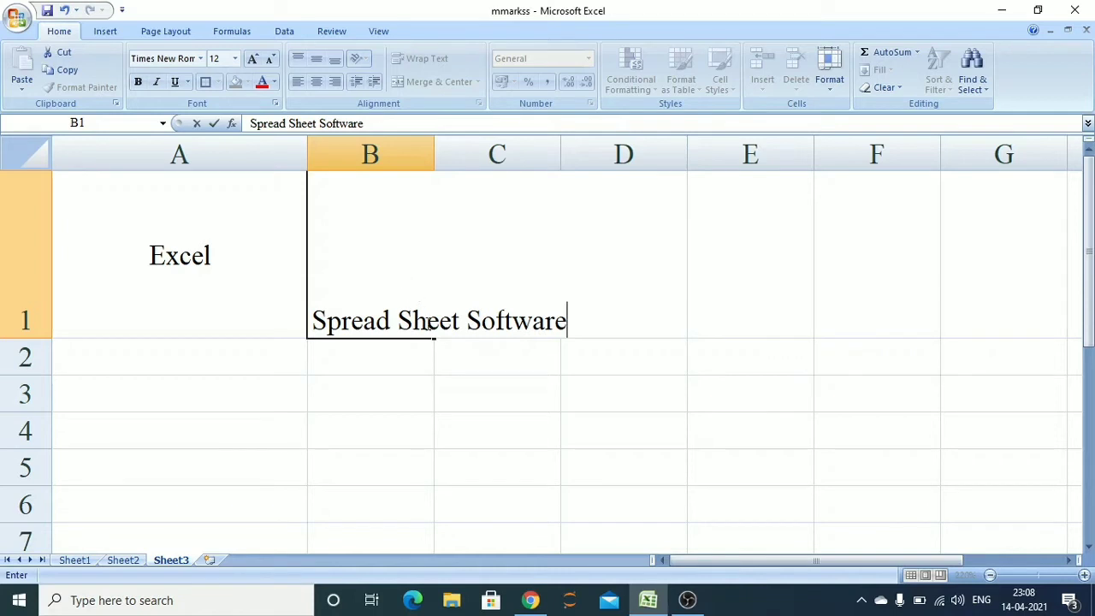
click(389, 365)
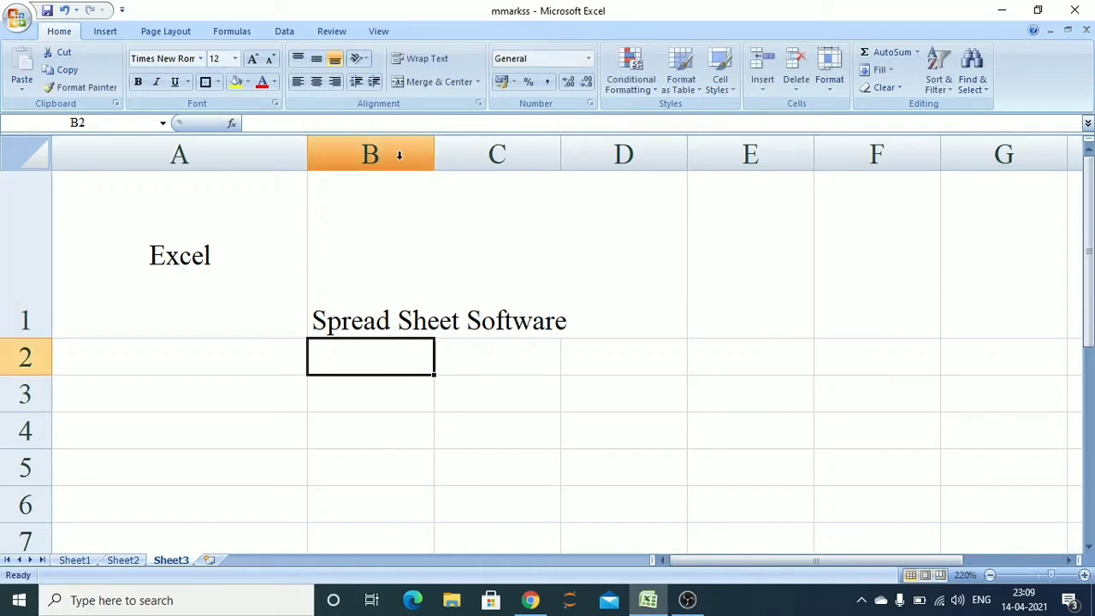
- Enter "spread sheet software" as wrapped text in B2 and widen column B so the text reflows
click(443, 60)
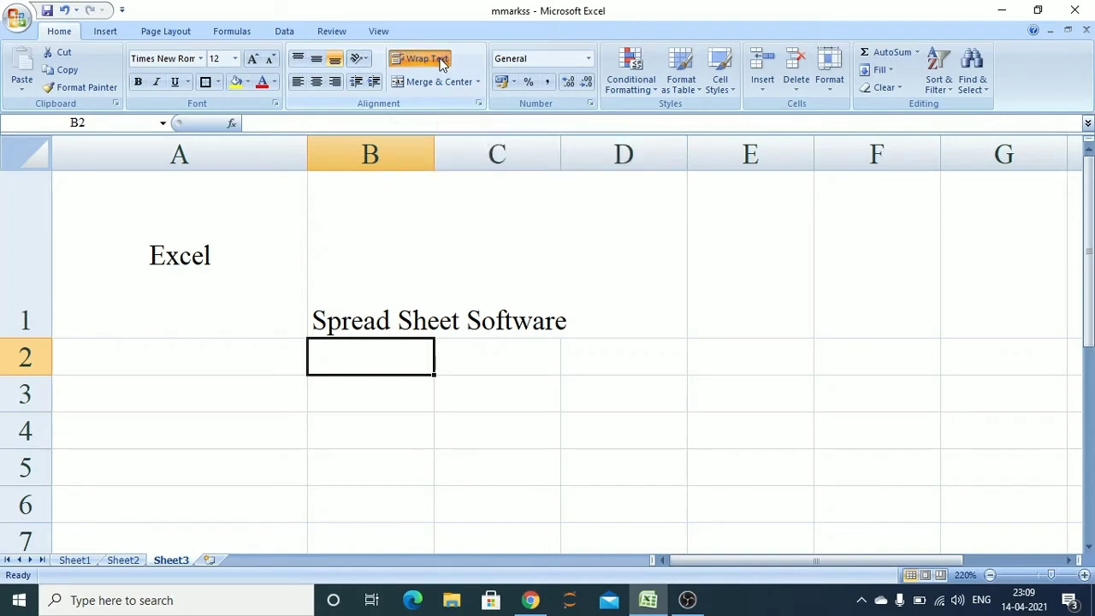
text(spread Sheet Software)
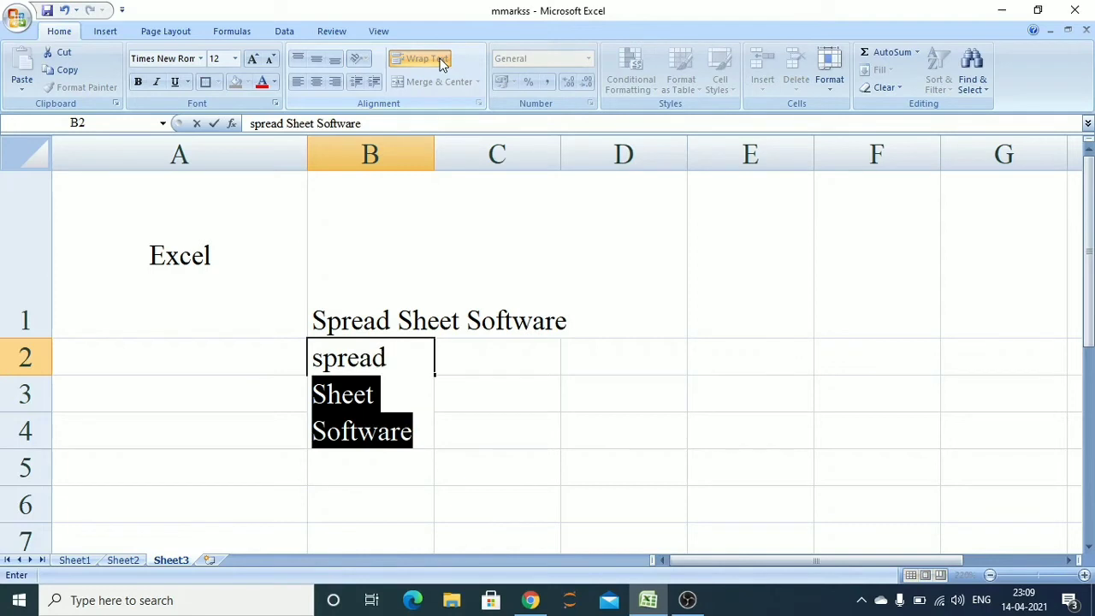
text(sheet s)
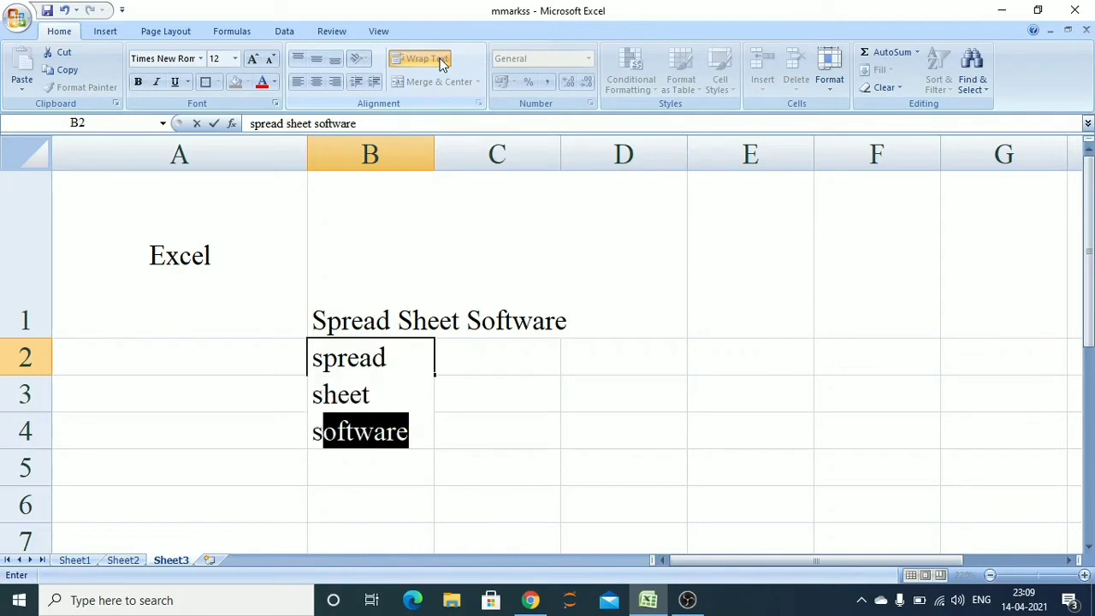
text(oftware)
key(Return)
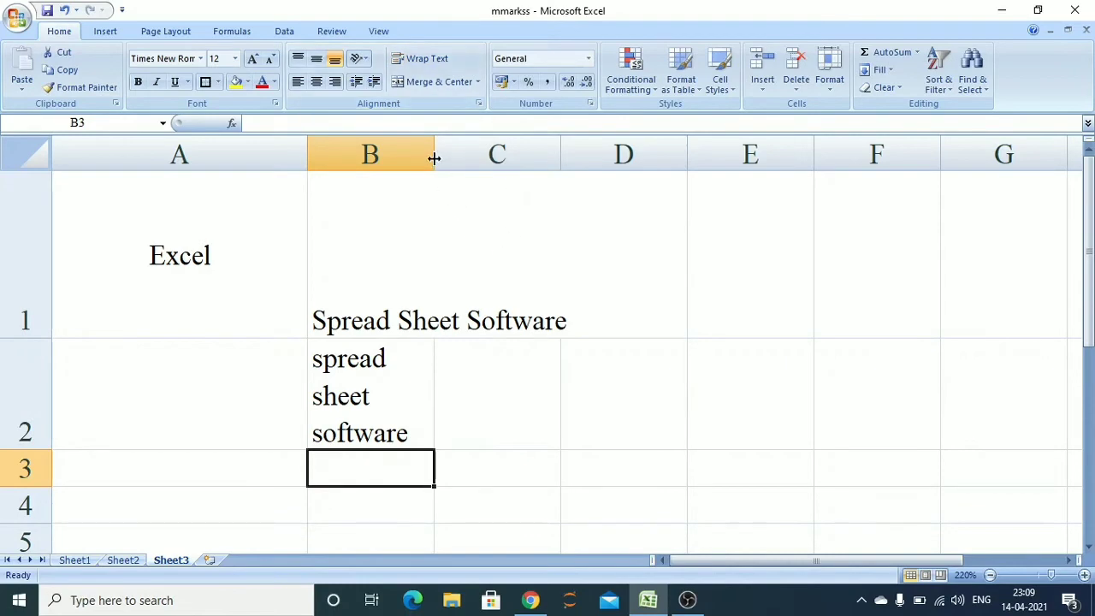
drag(434, 158, 516, 166)
- Turn on Wrap Text for B9 and enter "Excel is an electronic spread sheet software..." in it
scroll(516, 208, down, 2)
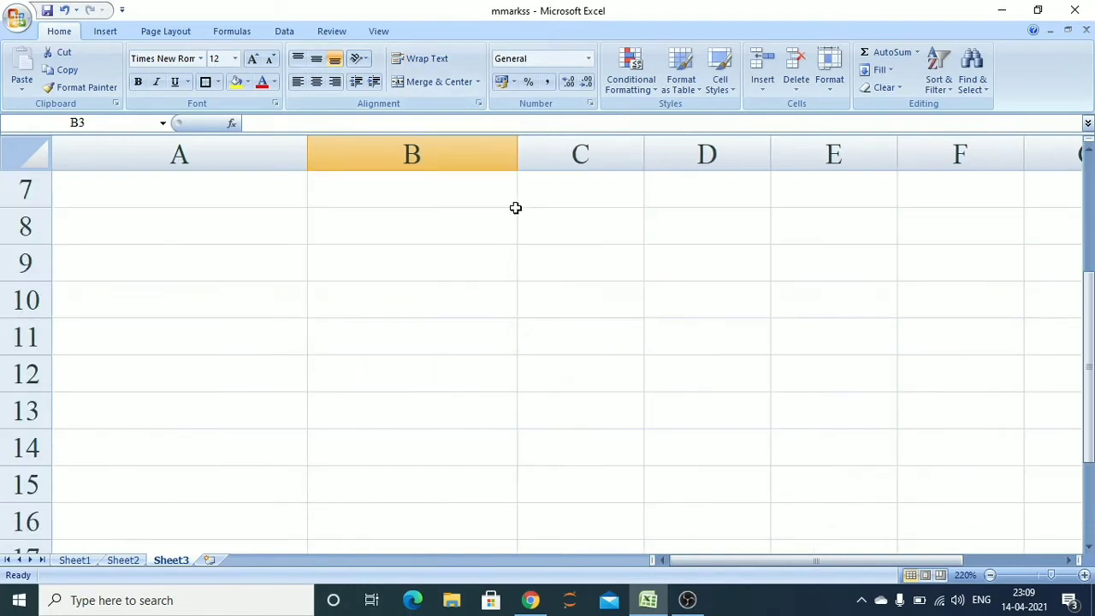
click(356, 266)
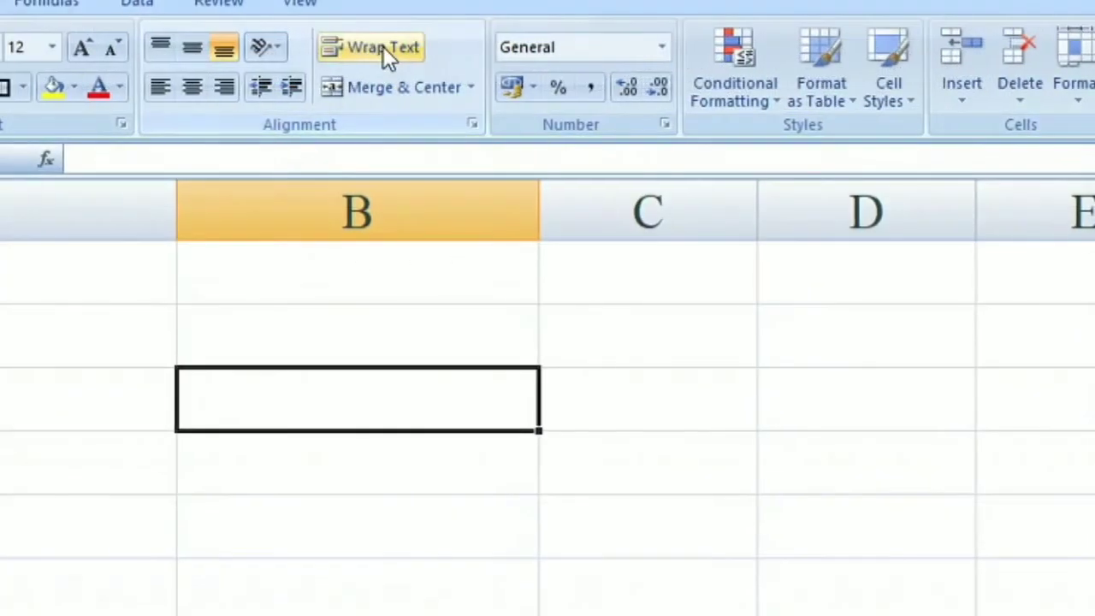
click(426, 58)
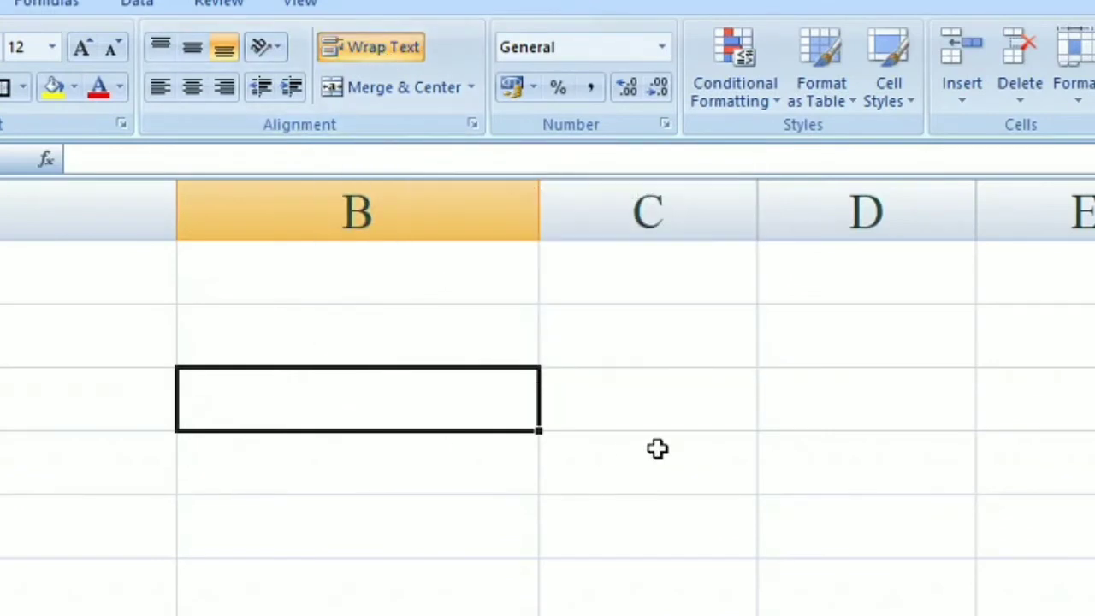
text(Excel )
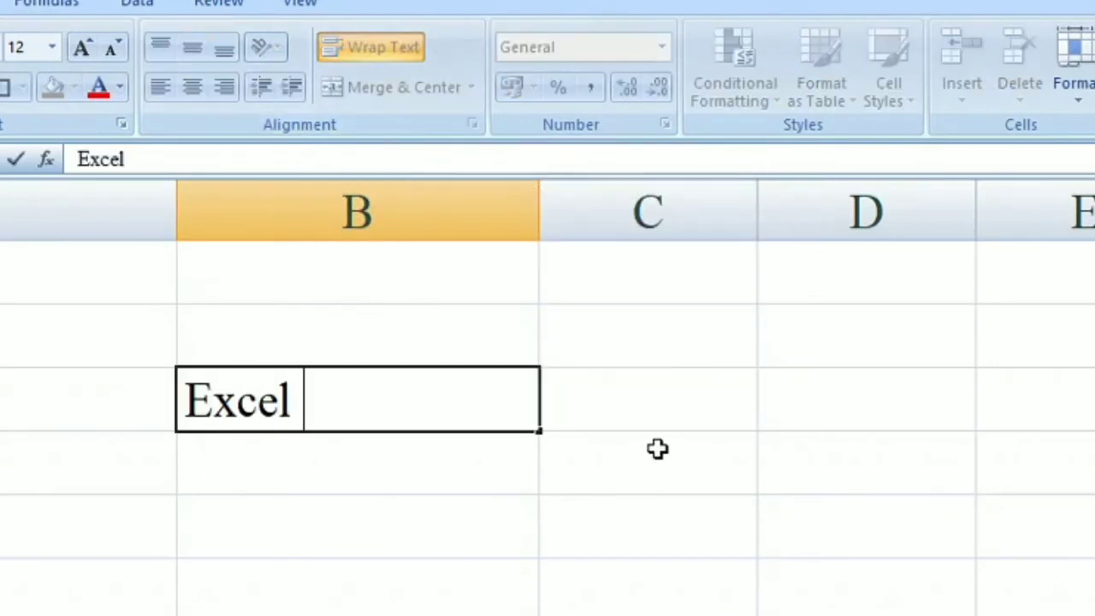
text(is an elec)
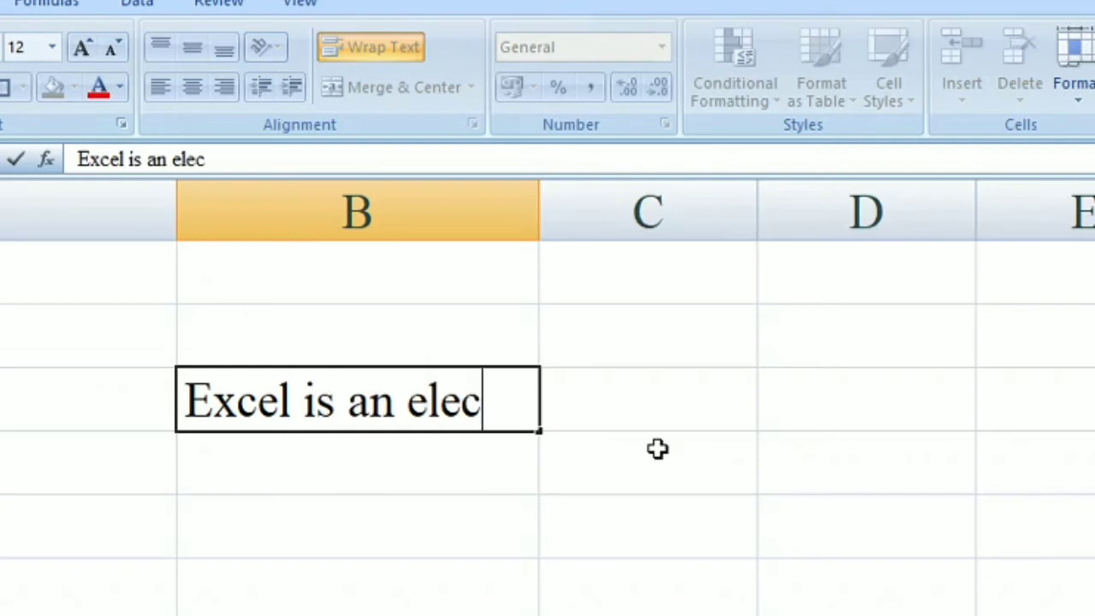
text(tronic spr)
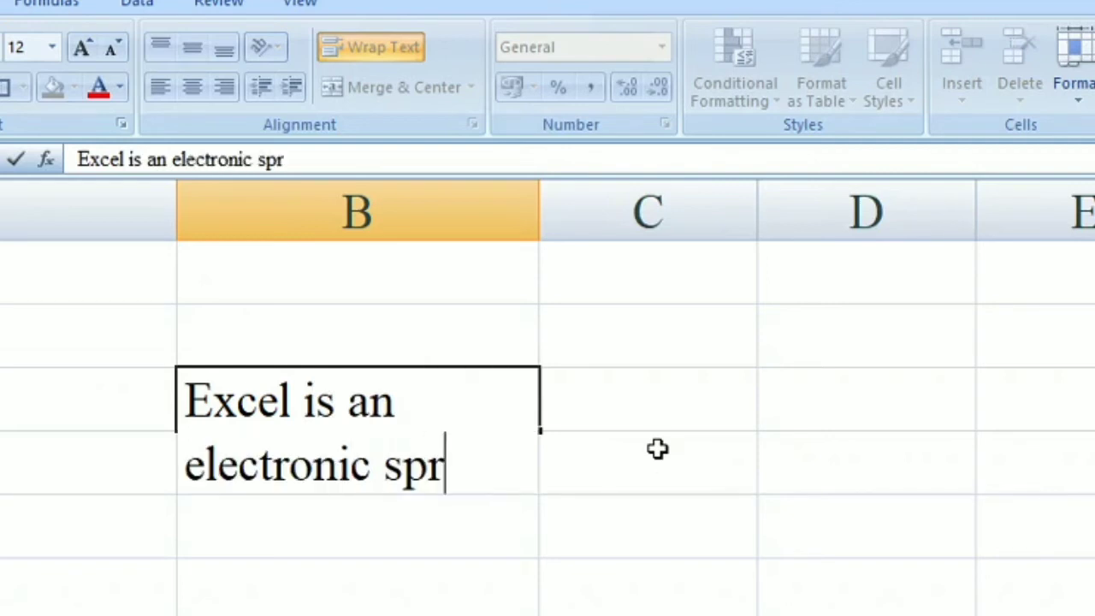
text(ead sheet )
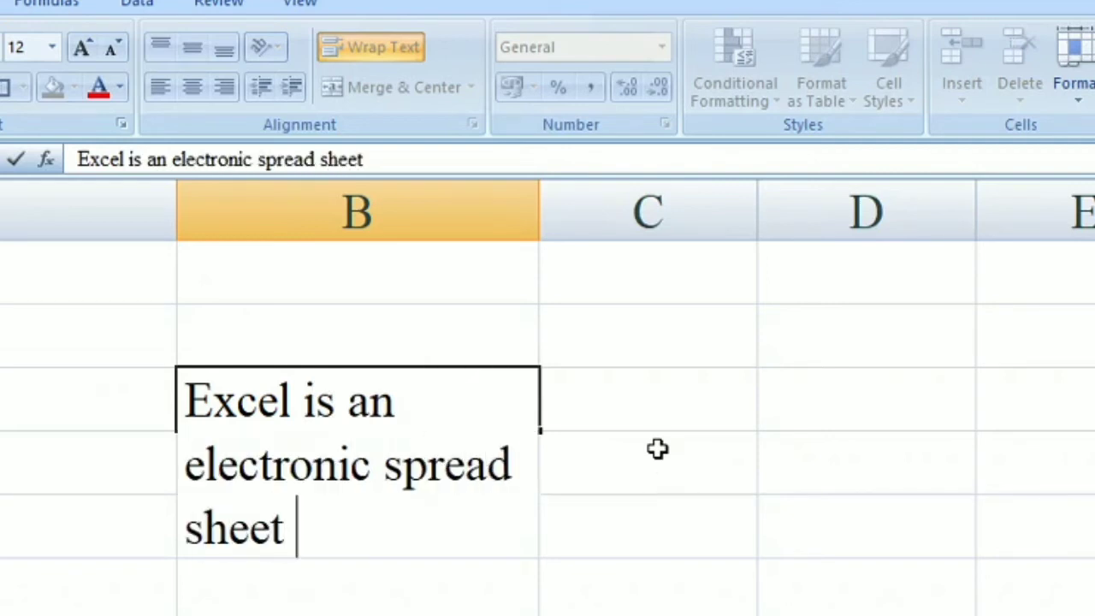
text(software..)
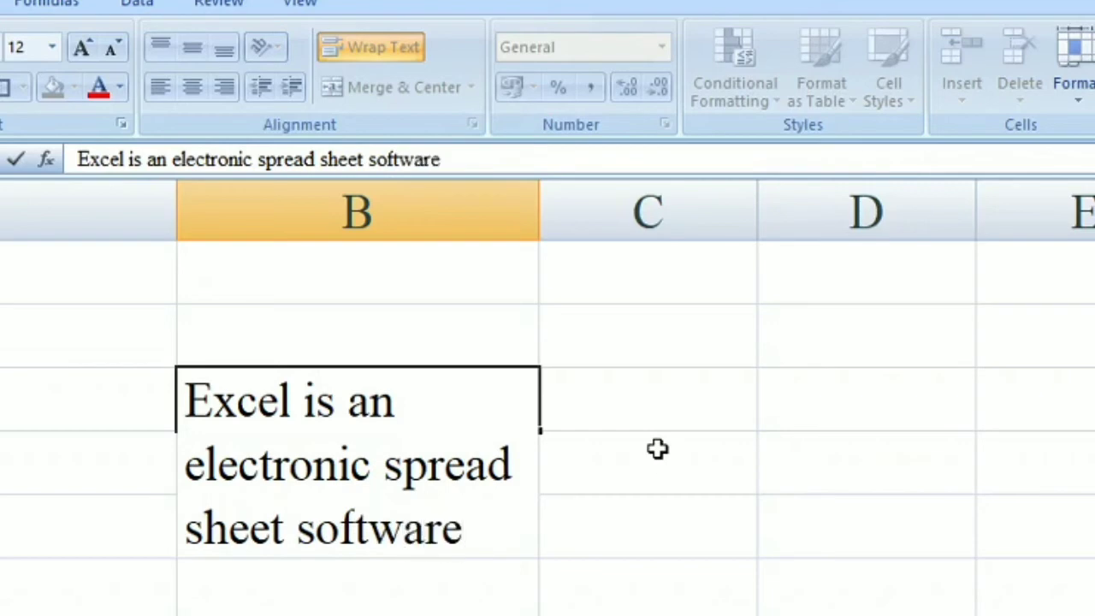
text(.)
key(Return)
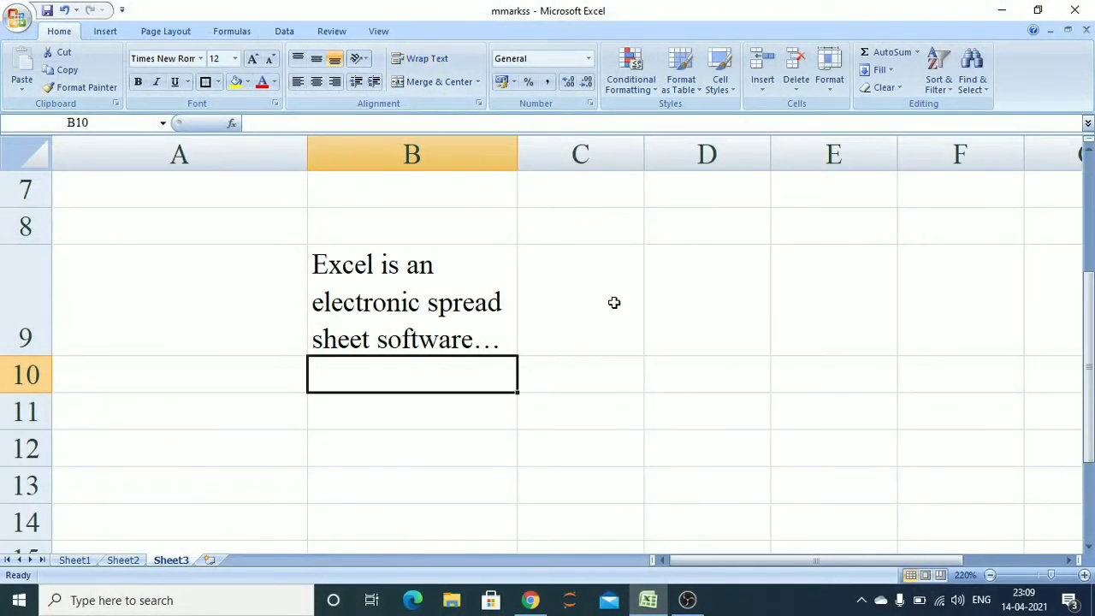
- Enter "Excel" and "spread sheet" in D9 separated by a manual line break, and widen column D to fit the second line
click(609, 310)
click(689, 320)
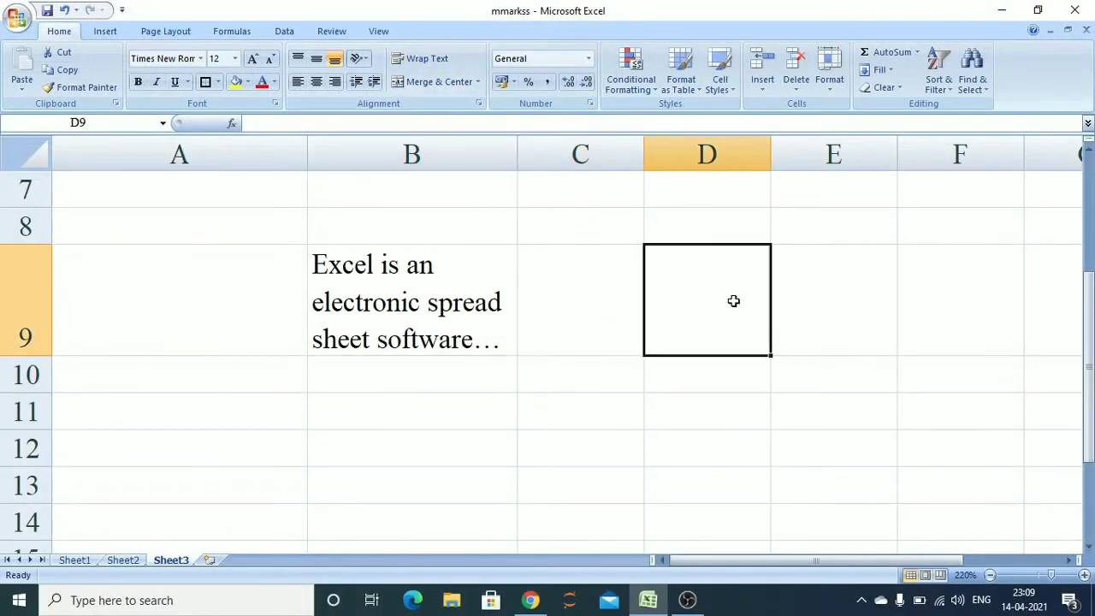
text(Excel)
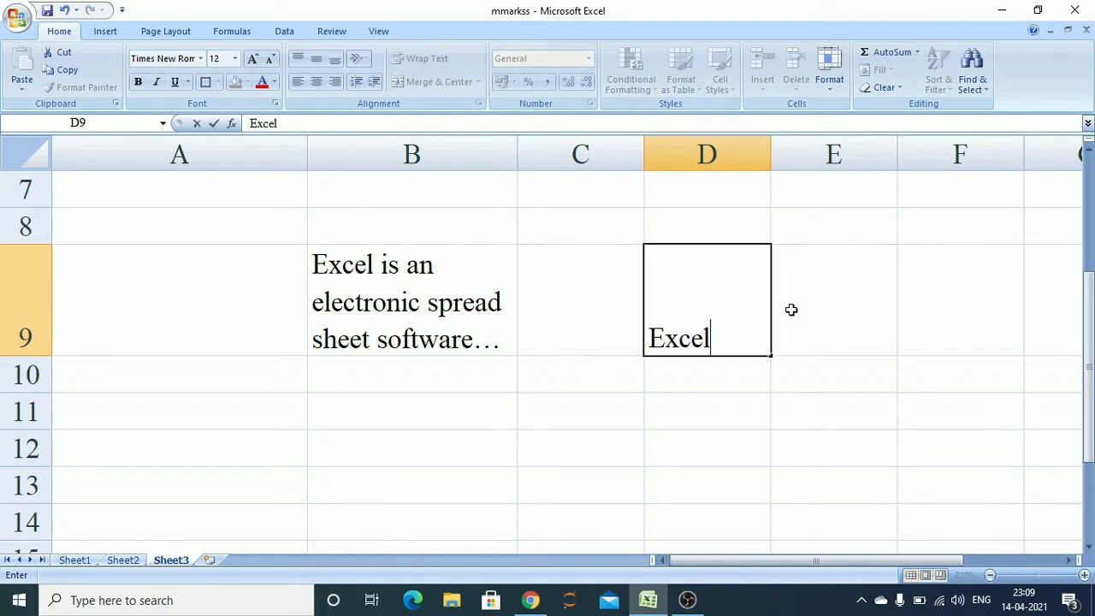
key(alt+Return)
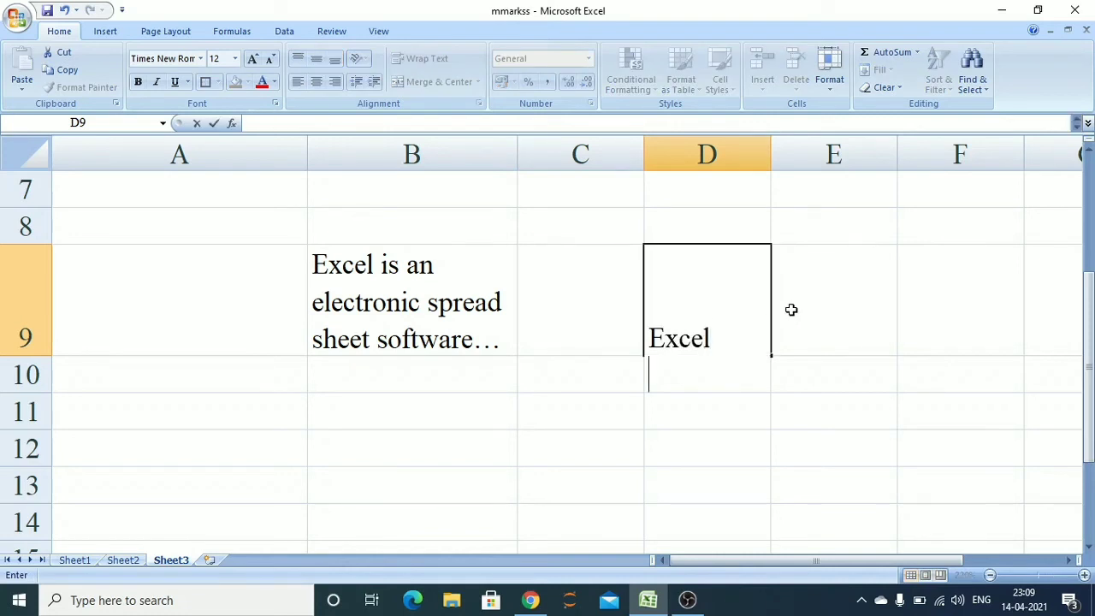
text(spread sheet)
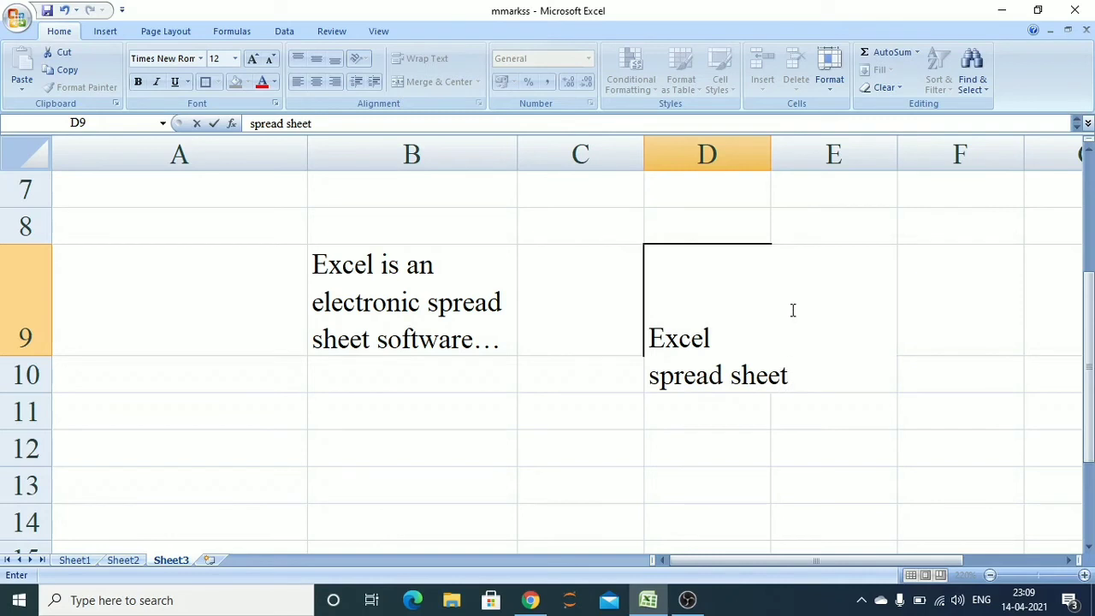
key(Return)
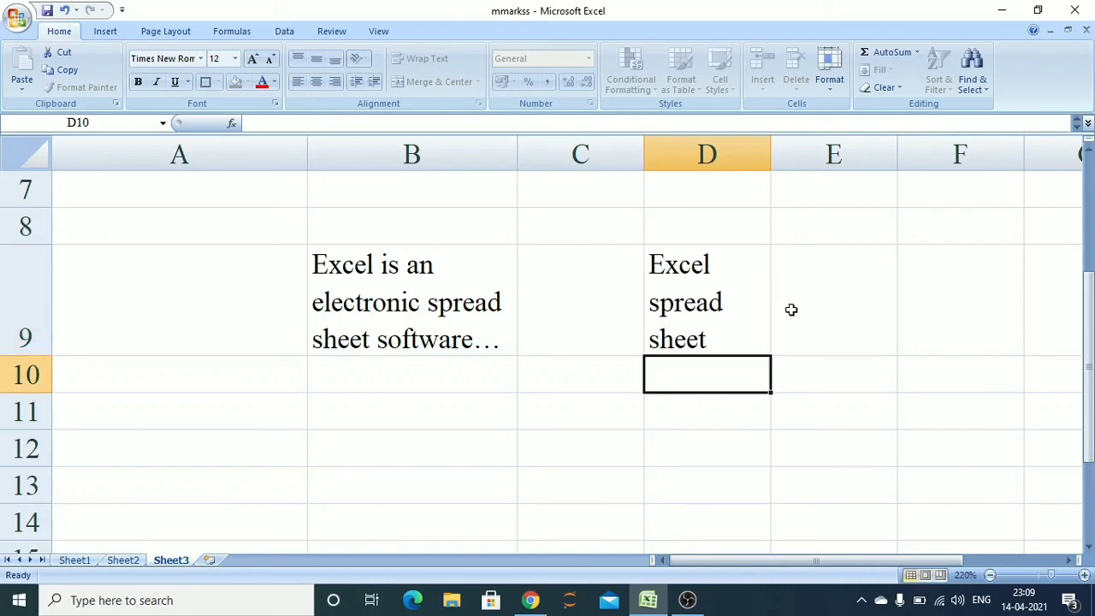
drag(770, 154, 798, 154)
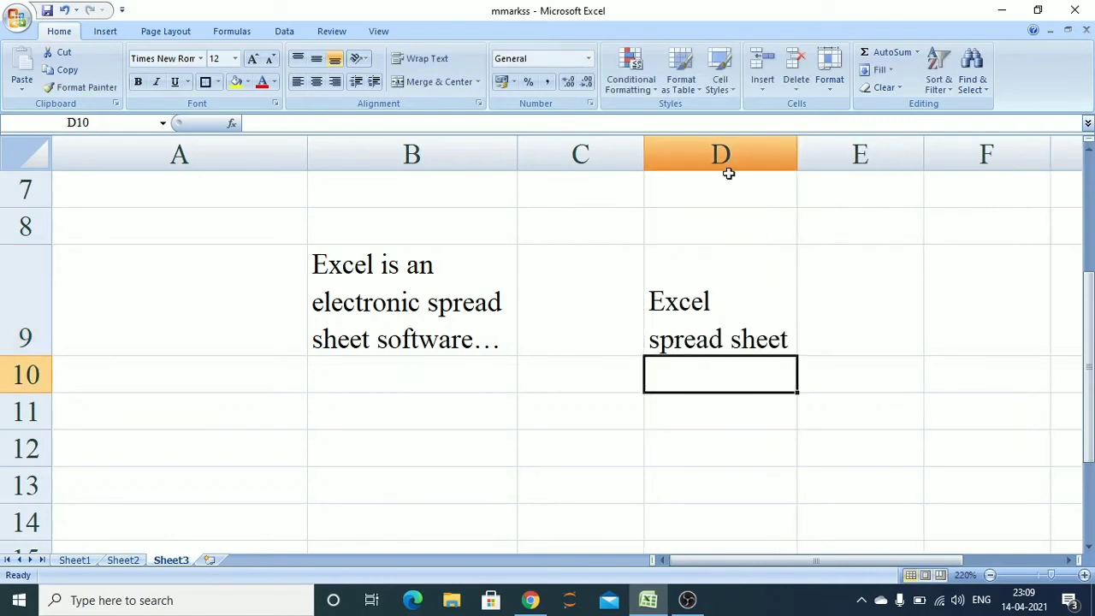
- Insert a new worksheet after Sheet3 and zoom it to 210% with column A in view
scroll(454, 298, up, 2)
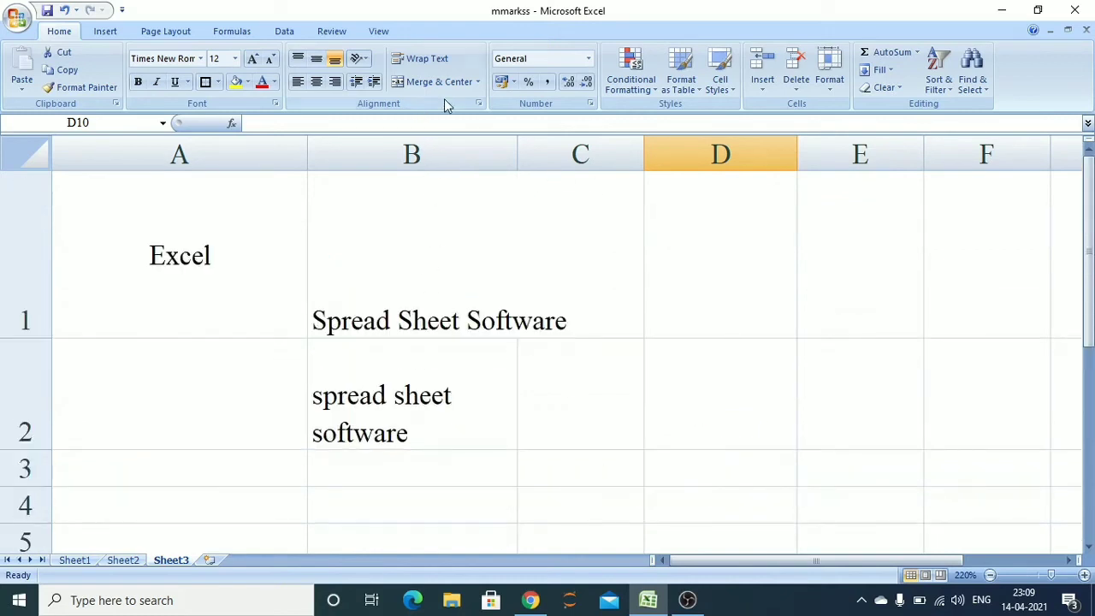
click(209, 560)
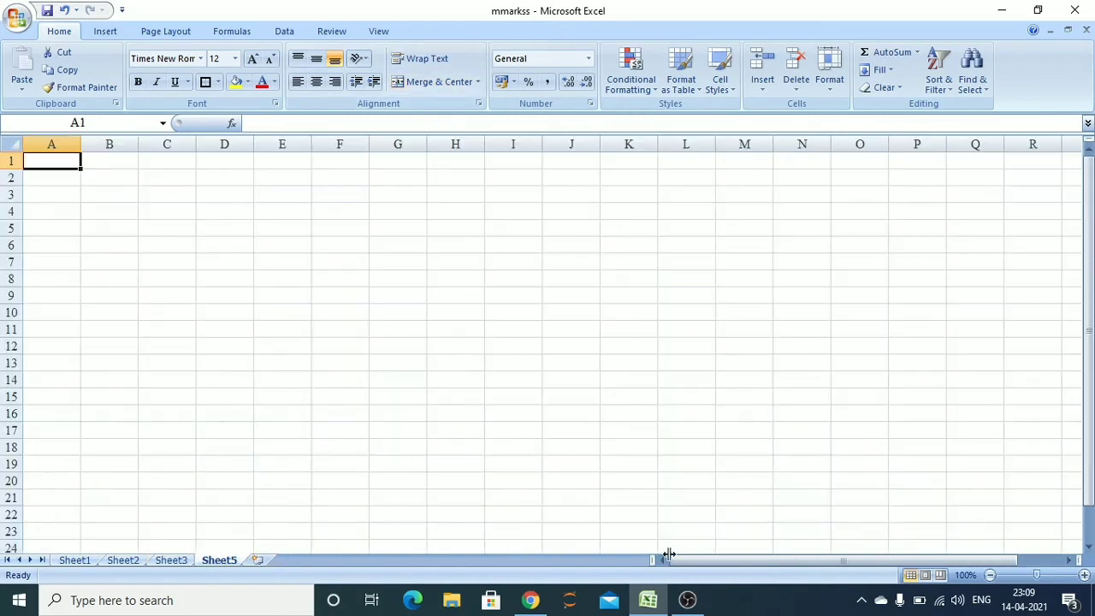
click(1069, 560)
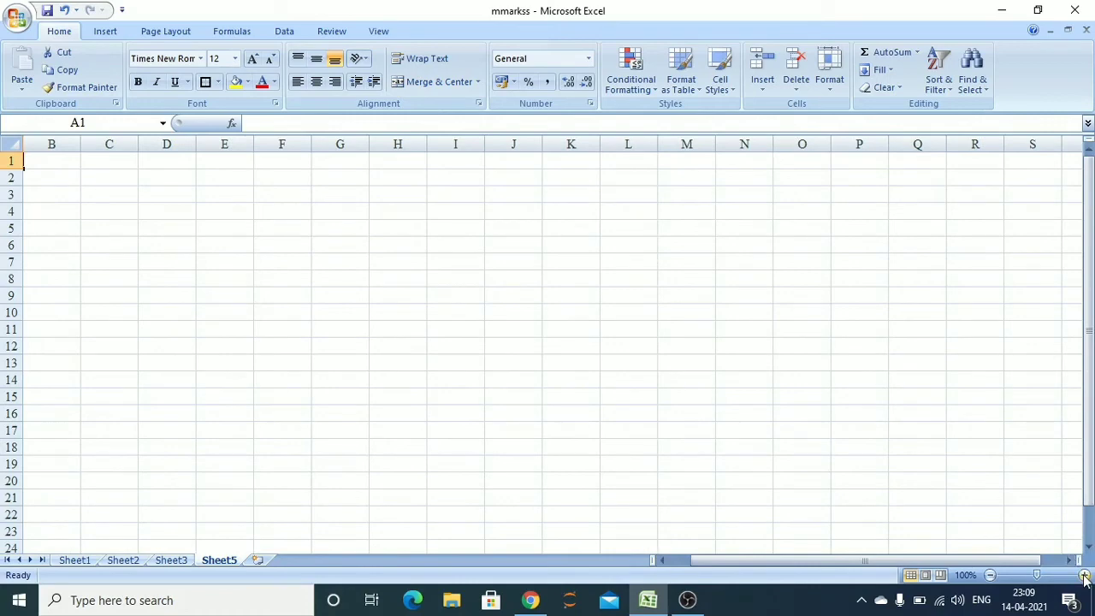
click(1084, 578)
click(1084, 578)
click(1084, 578)
click(1084, 577)
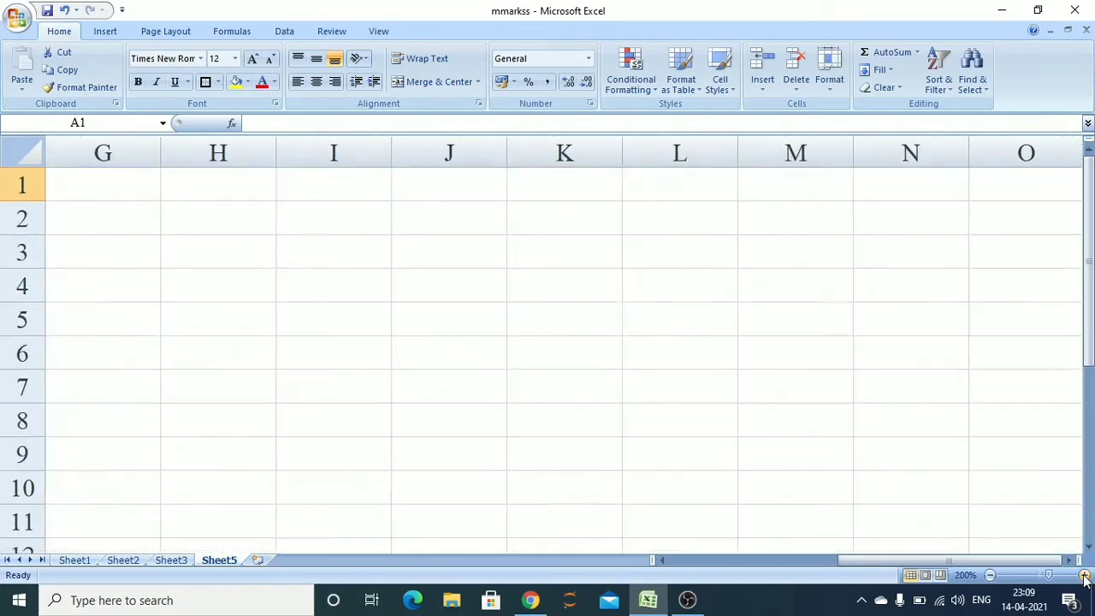
click(1084, 578)
drag(856, 558, 673, 557)
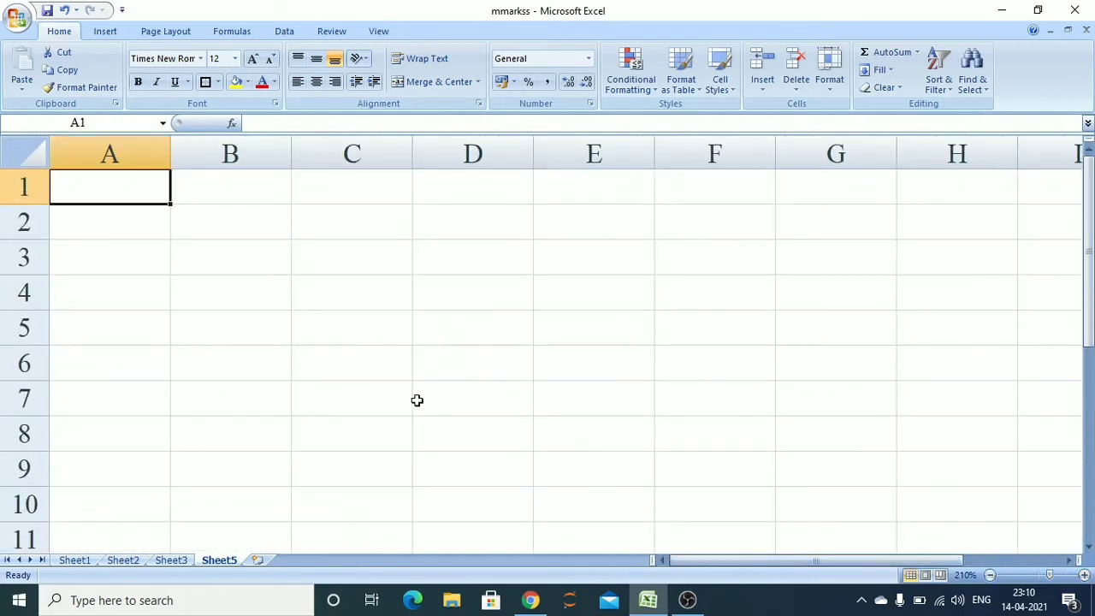
- Enter the title "Government Degree College" in A1
text(G)
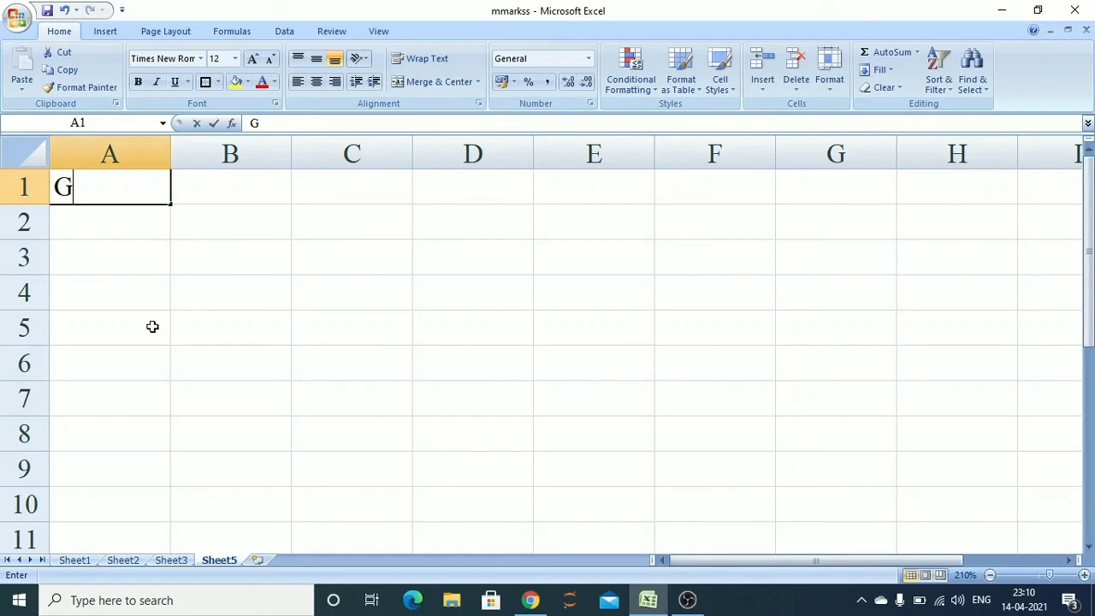
text(overnment Defg)
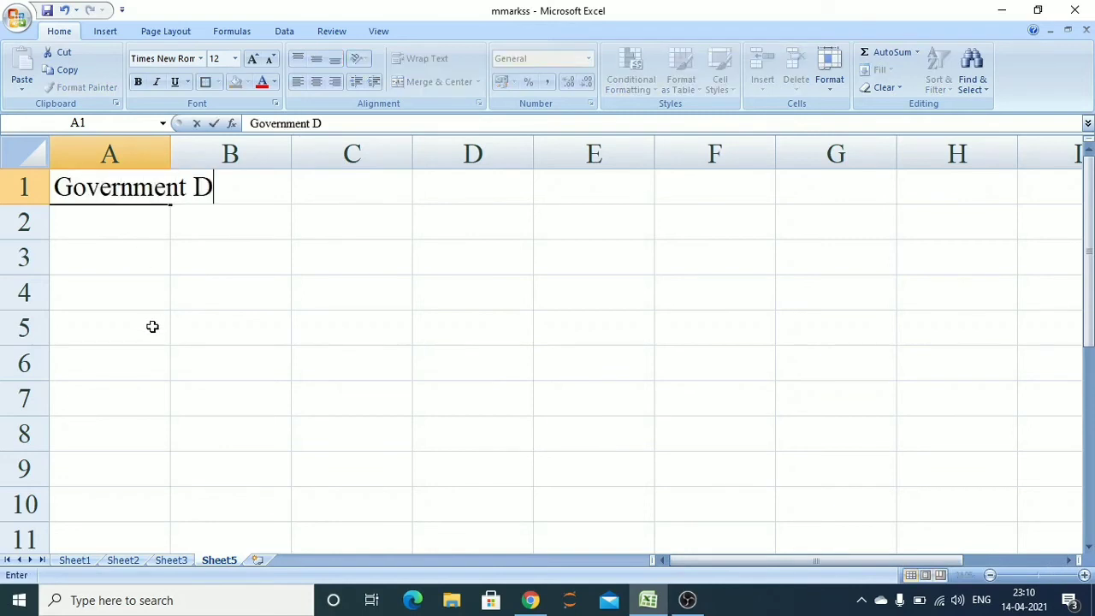
key(BackSpace)
key(BackSpace)
text(gr)
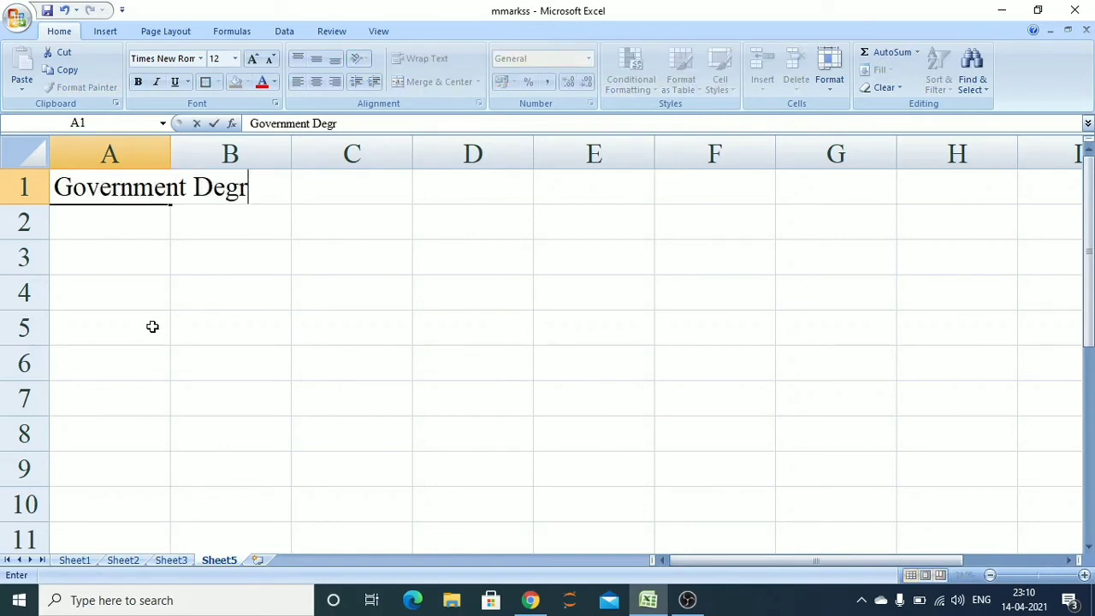
text(ee College)
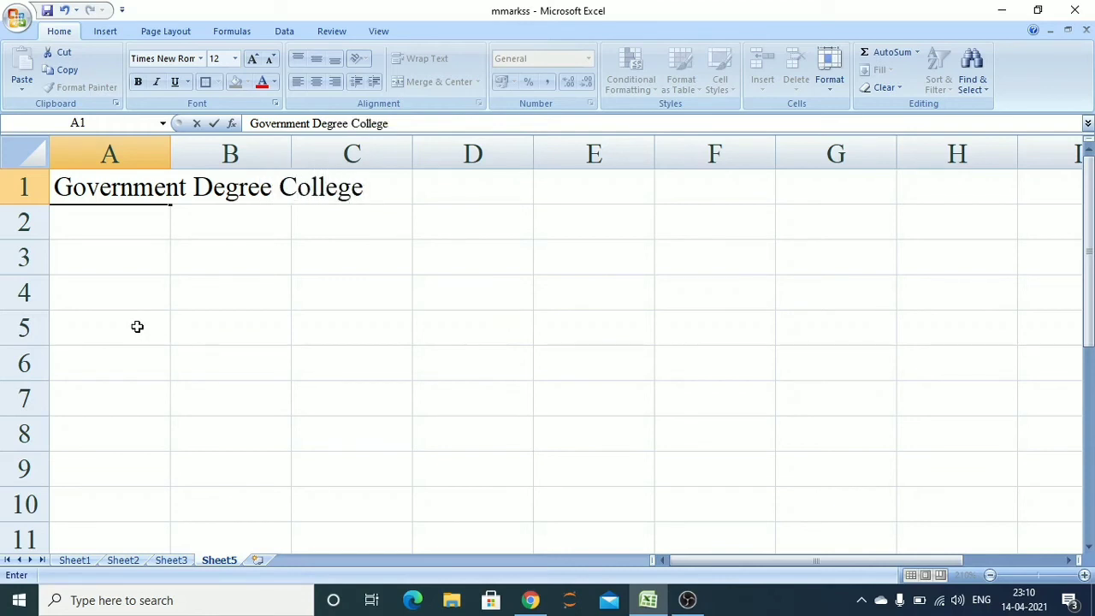
click(190, 328)
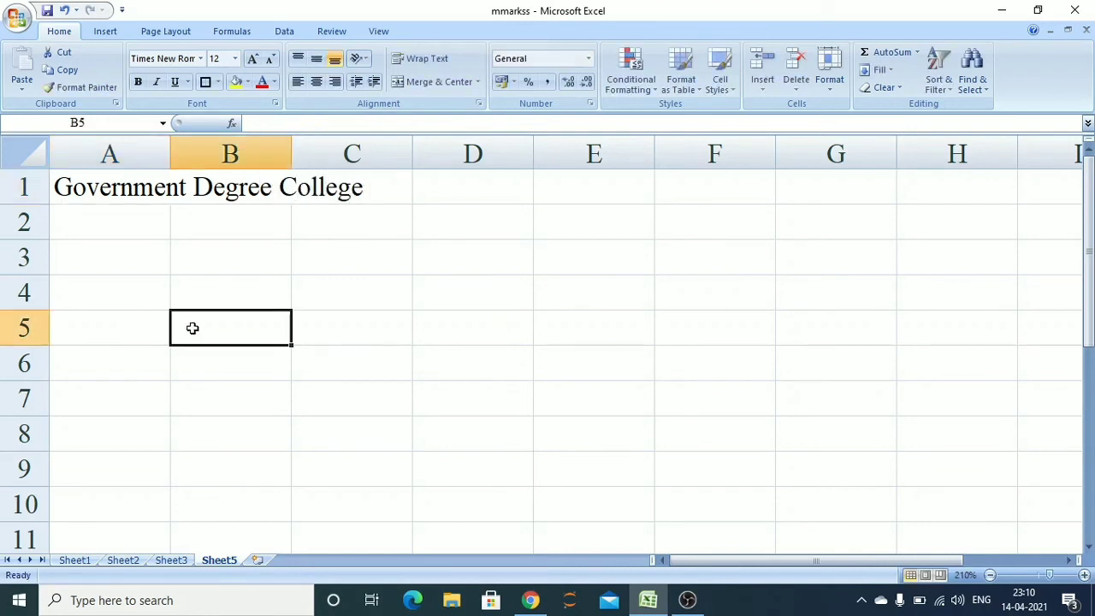
- Merge and center the title across A1:H1 and color its text red
drag(112, 191, 953, 174)
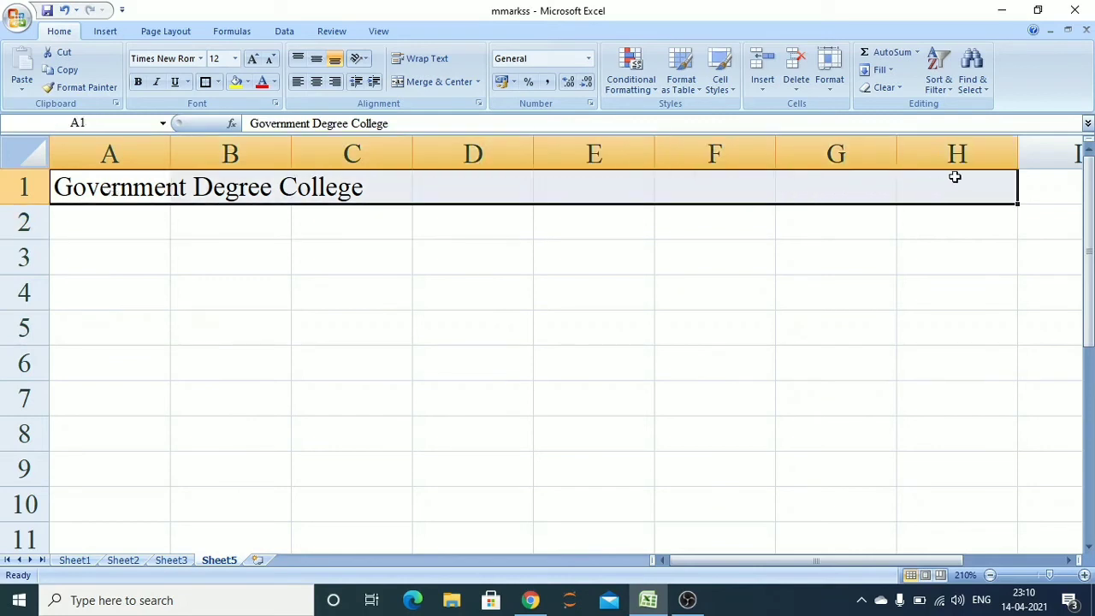
click(456, 82)
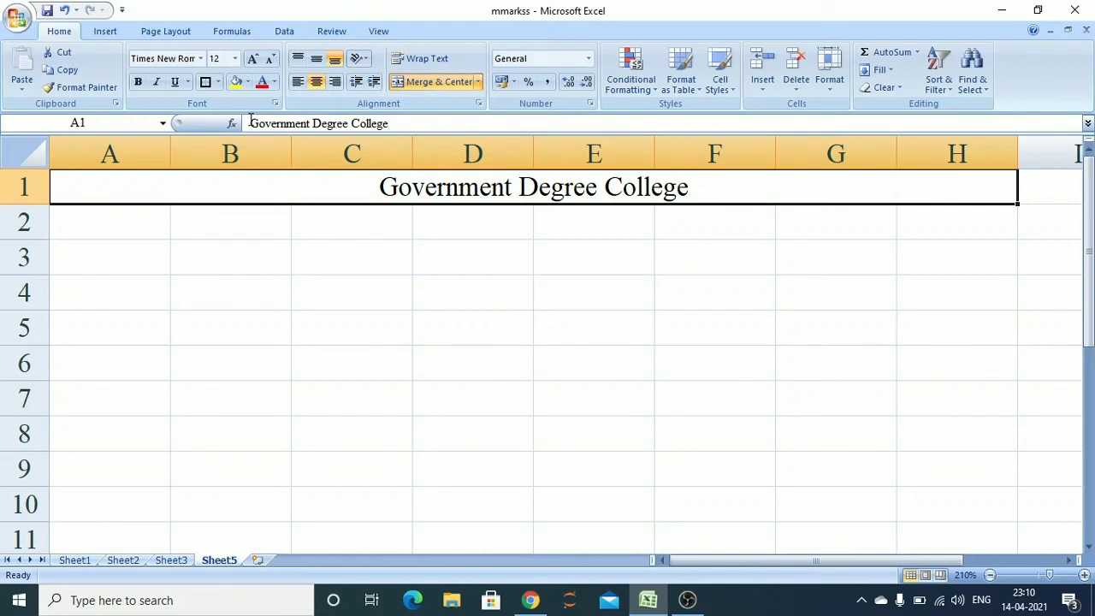
click(262, 83)
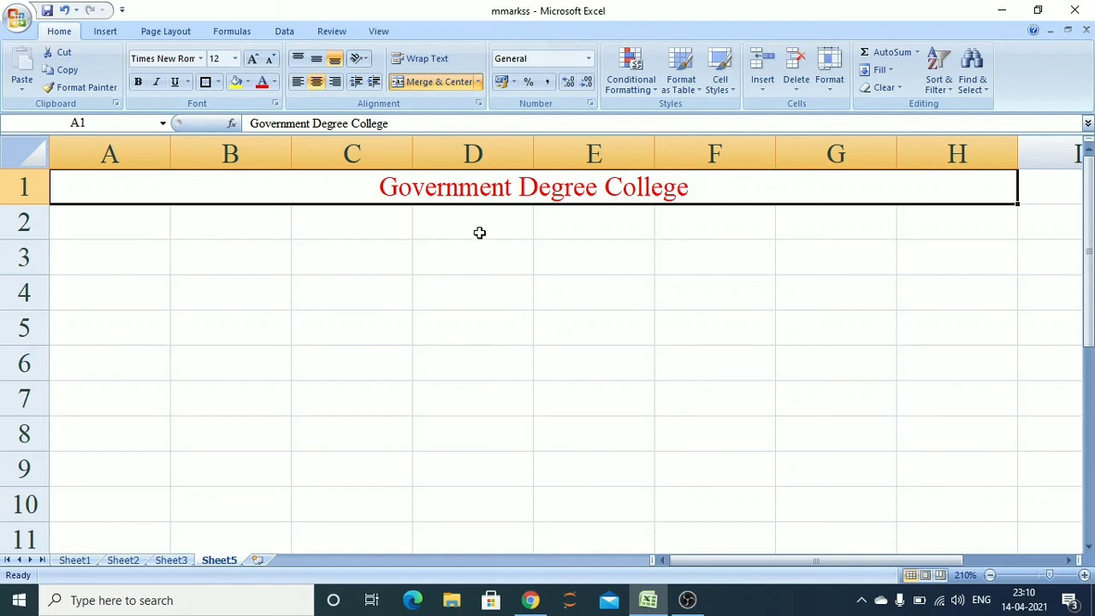
- Enter "Arts Block" in A2 and merge and center it across A2:C2
click(141, 224)
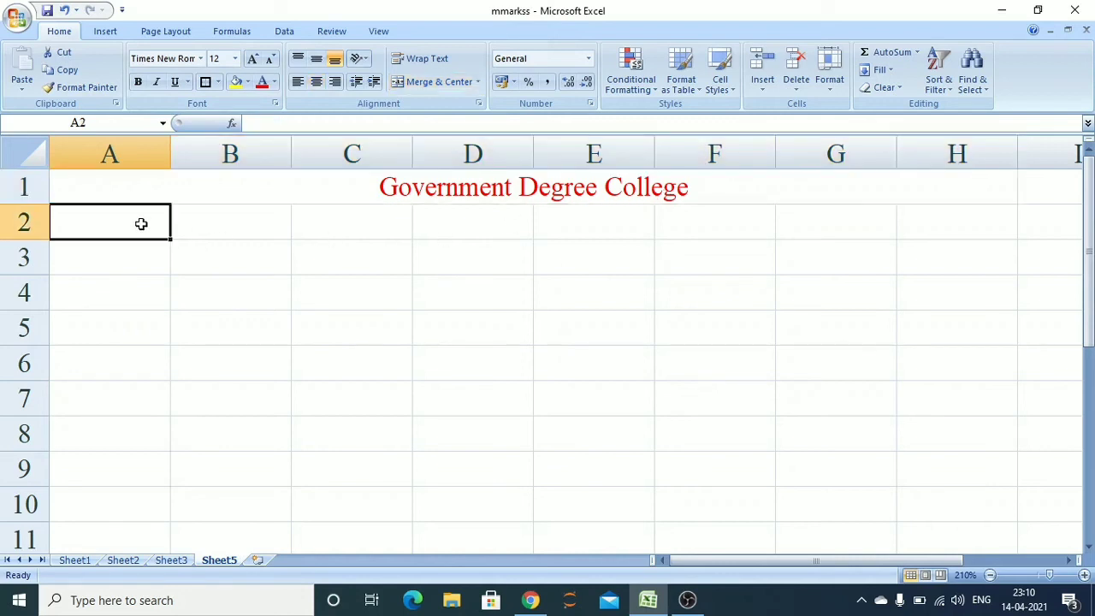
text(Arts)
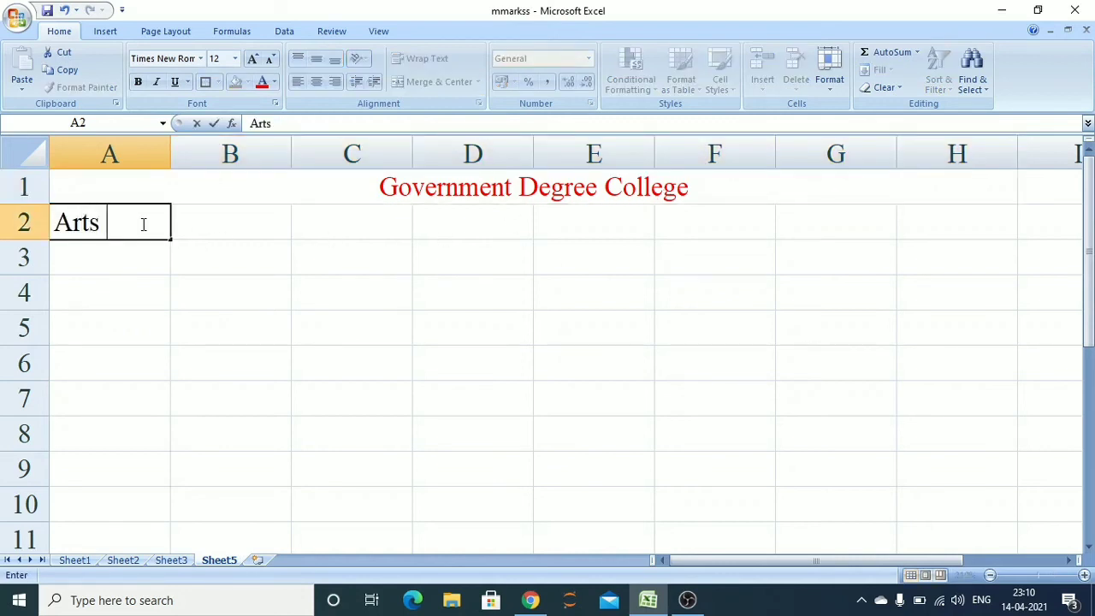
text( Block)
key(Return)
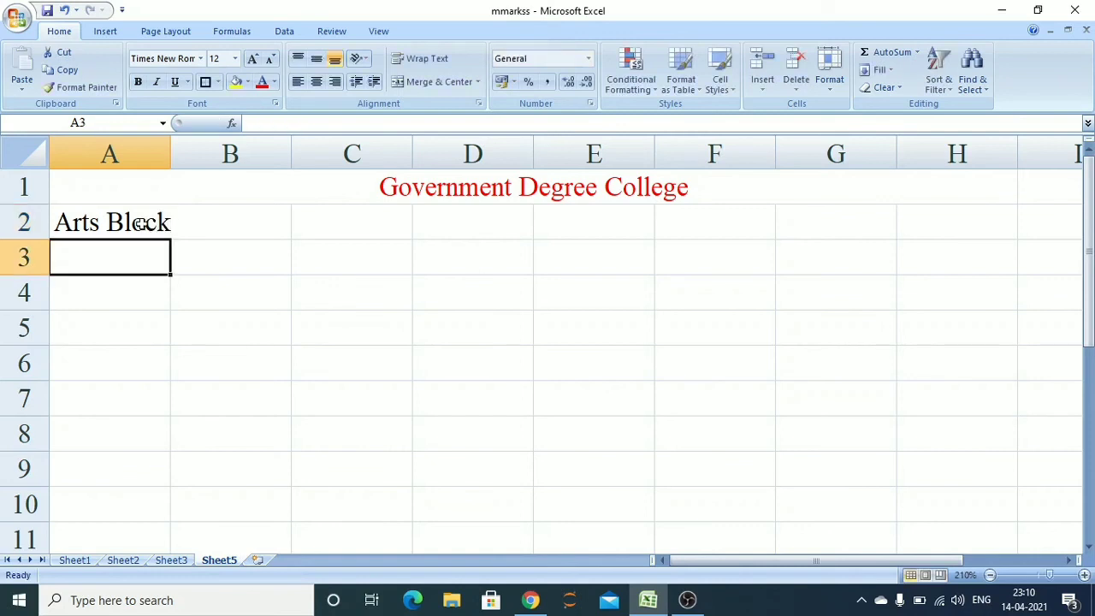
drag(107, 212, 378, 224)
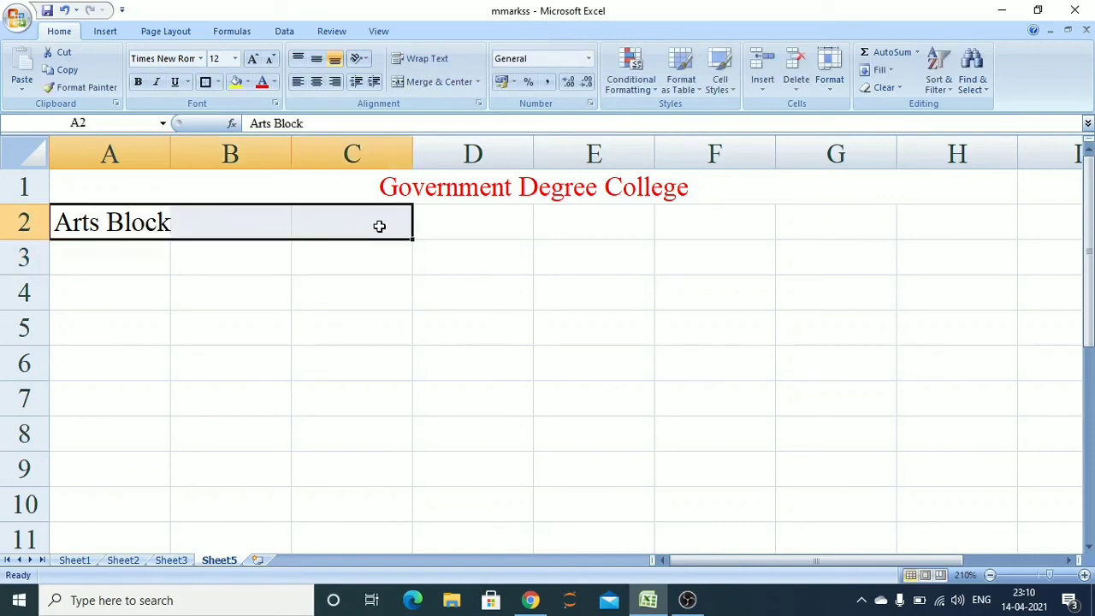
click(433, 80)
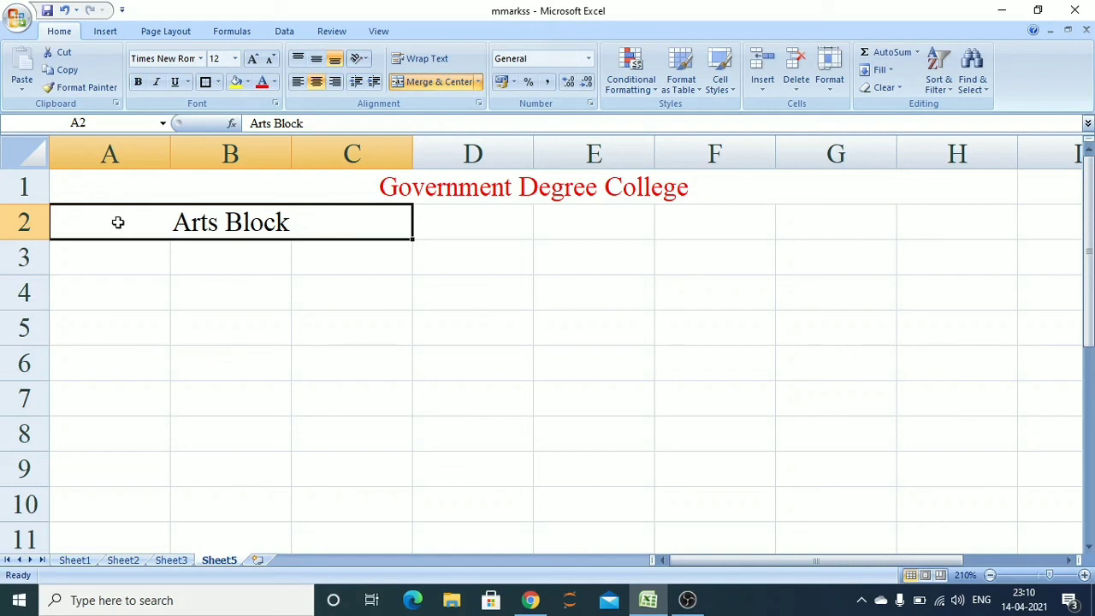
- Enter "Commerce" in D2 and merge and center it across D2:F2
drag(482, 227, 734, 220)
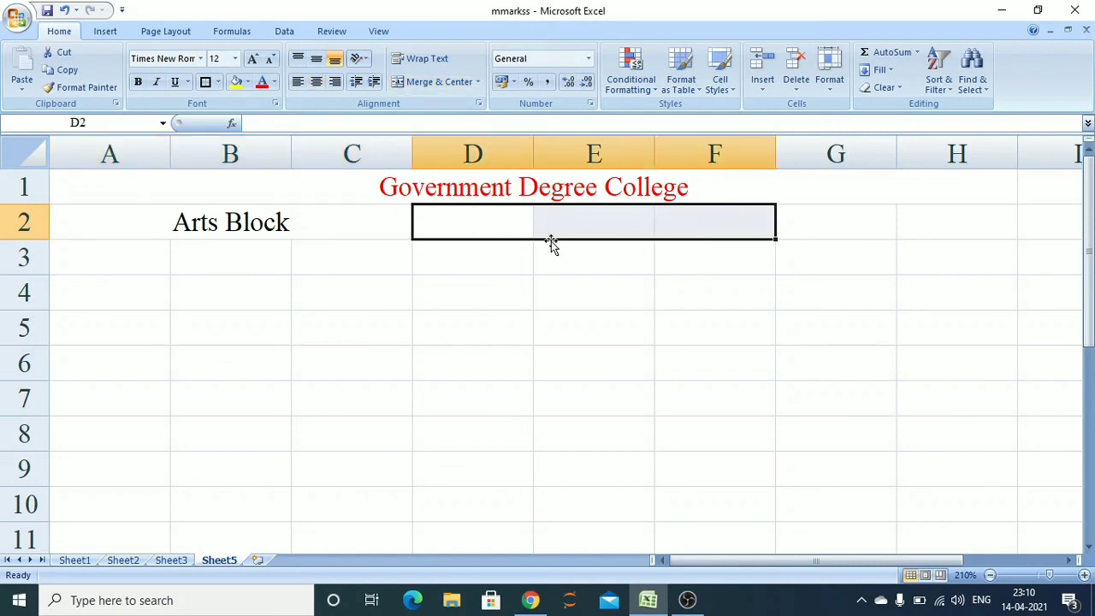
click(474, 228)
text(Commerce)
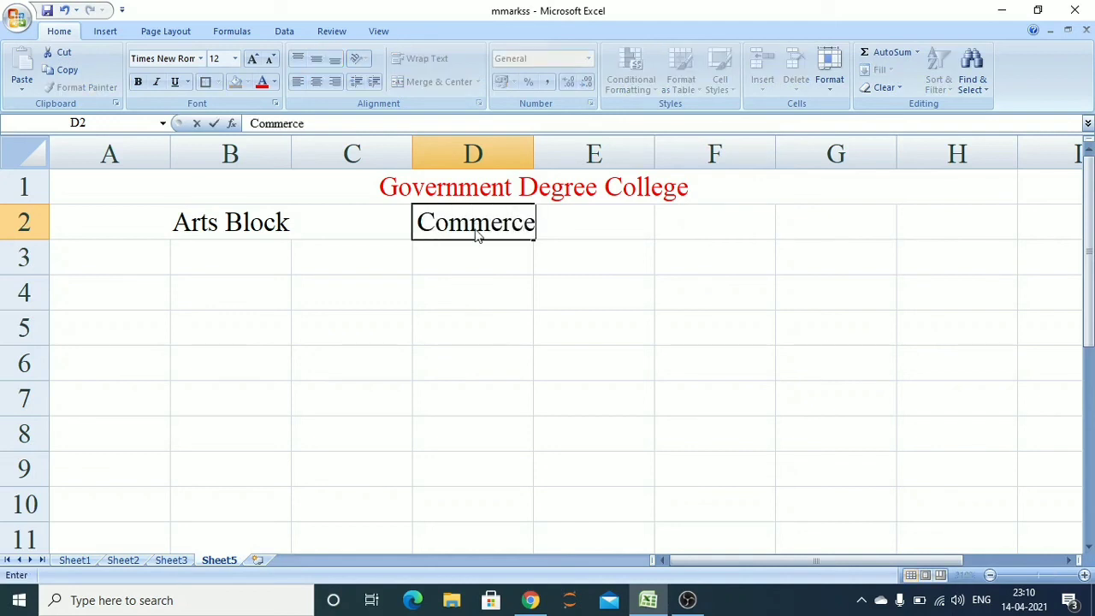
click(540, 305)
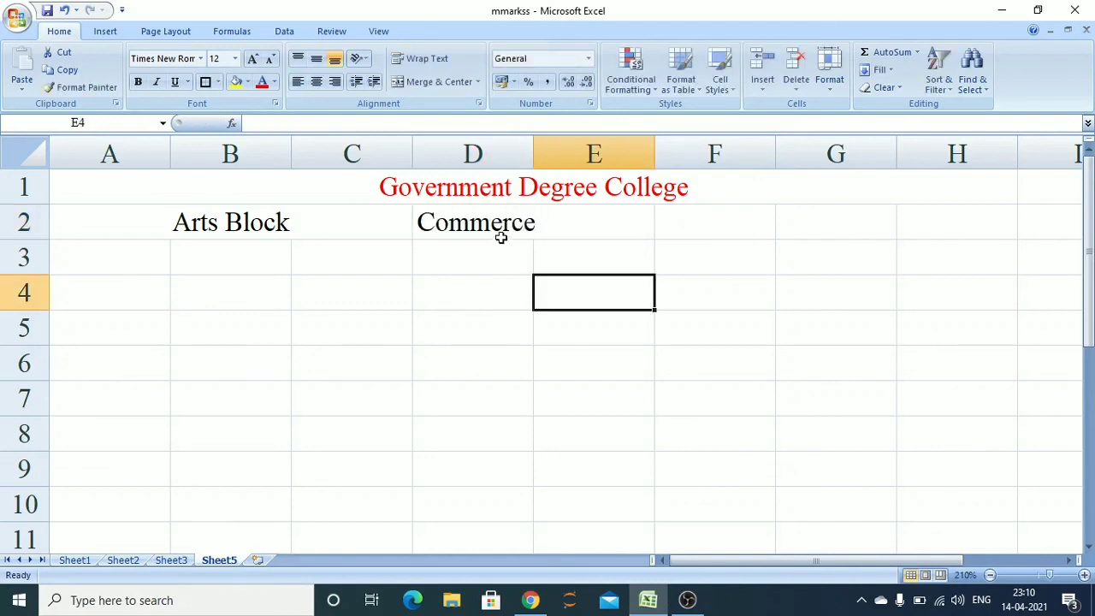
drag(501, 234, 672, 227)
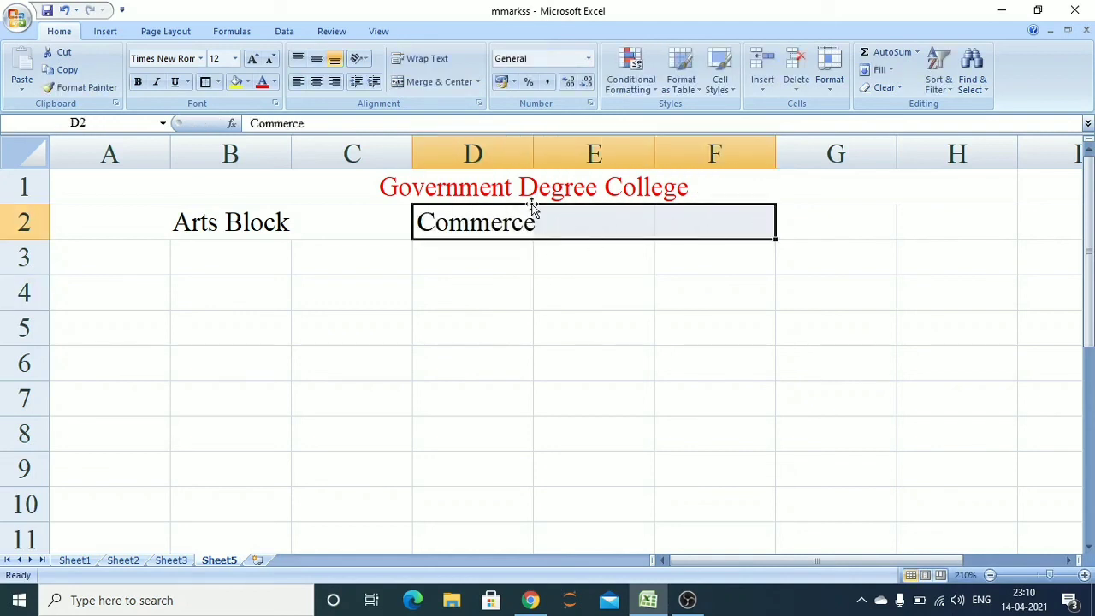
click(439, 81)
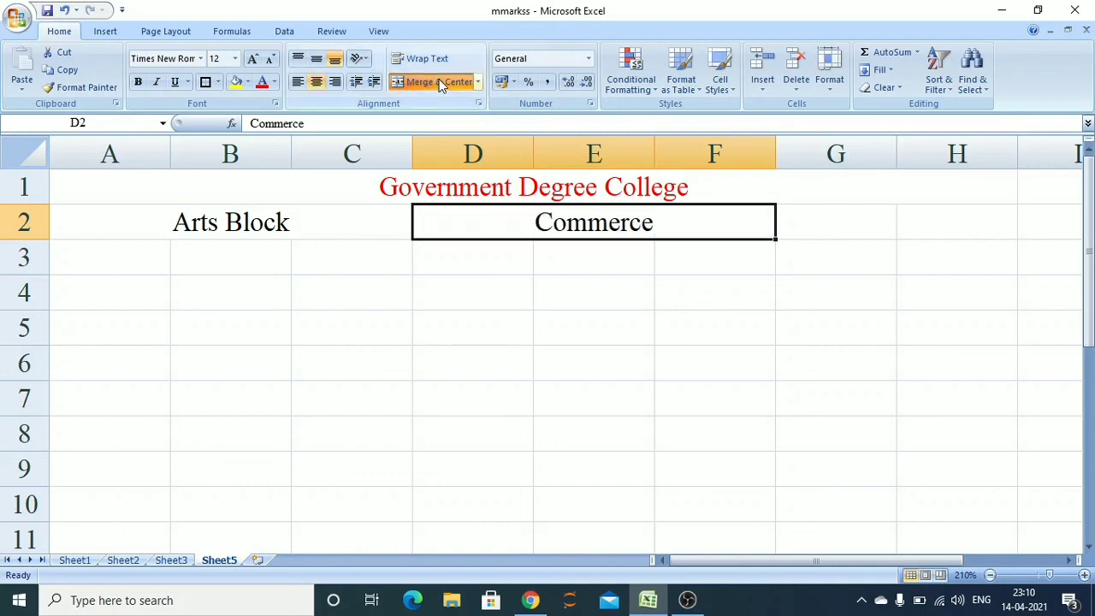
- Enter "Science" in G2 and merge and center it across G2:H2
click(842, 223)
text(Science)
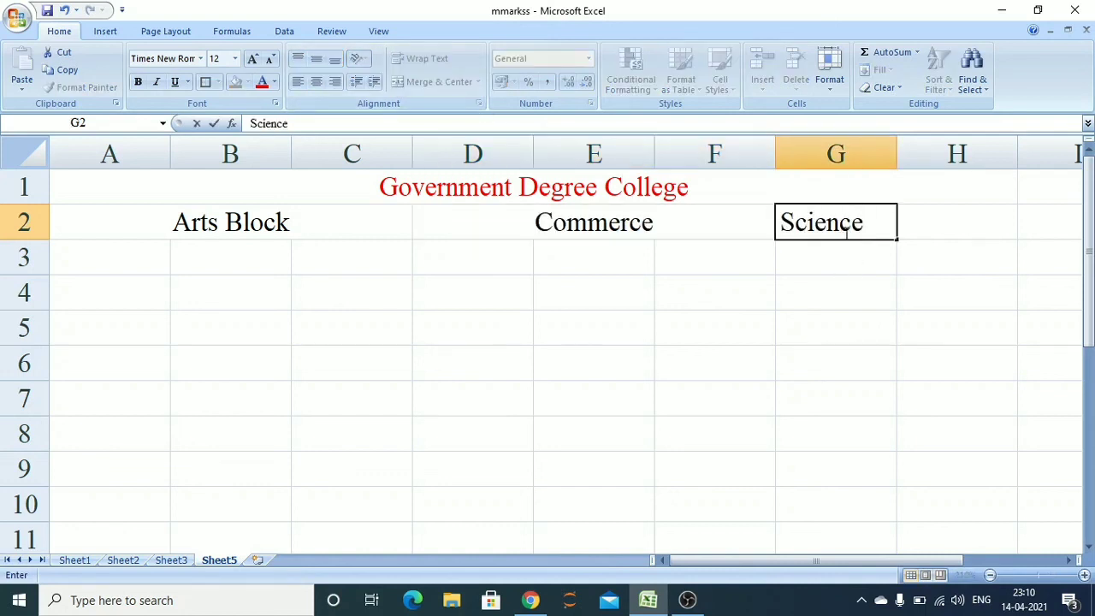
click(878, 338)
drag(855, 220, 941, 217)
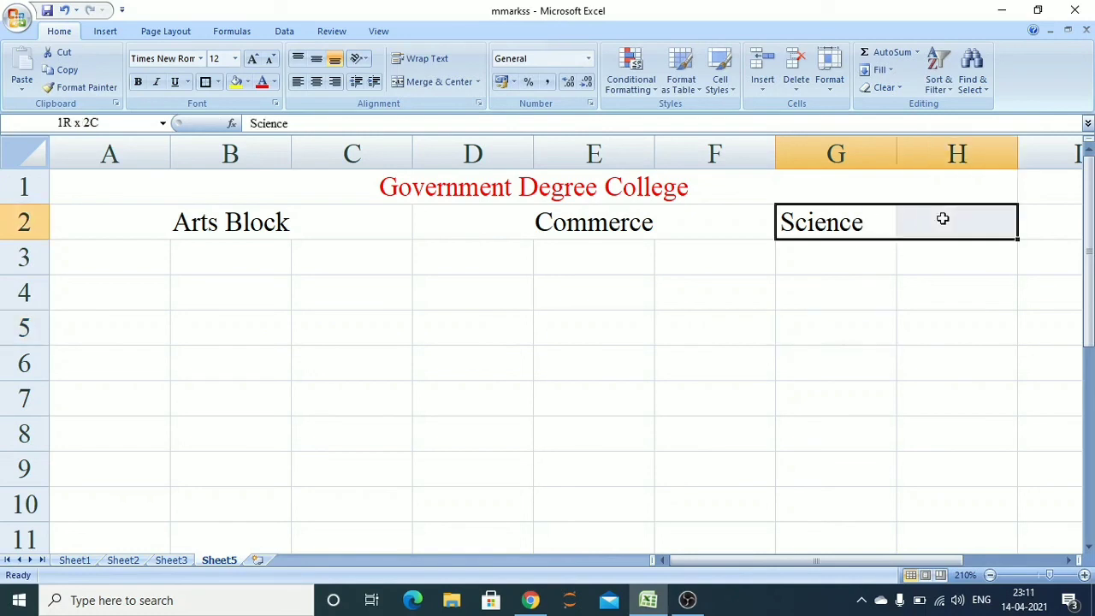
click(441, 83)
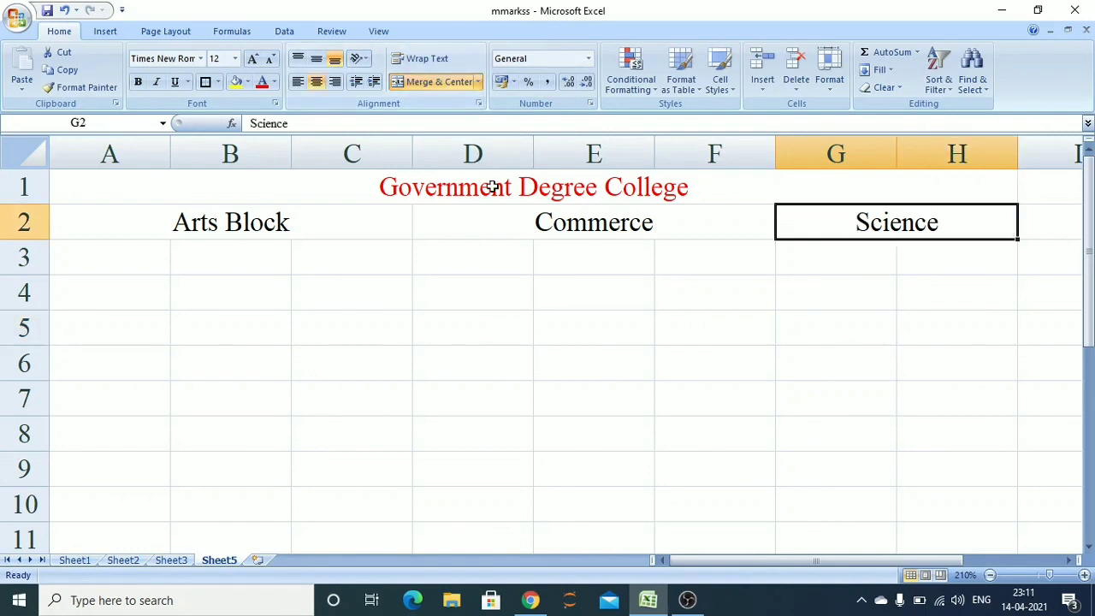
- Apply all borders to the title and block headings in A1:H2
drag(494, 186, 496, 217)
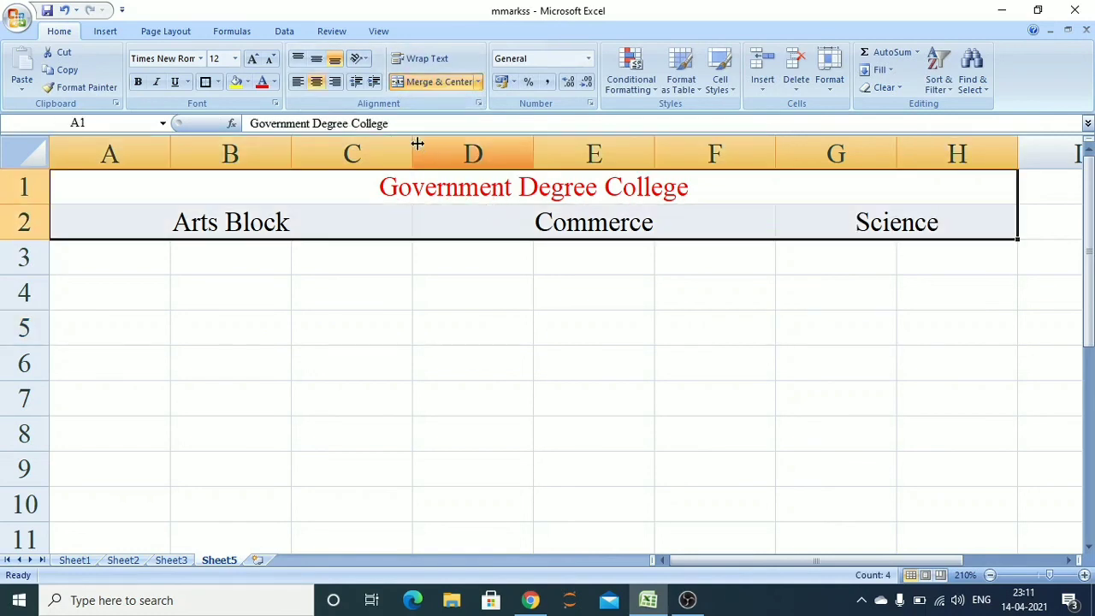
click(218, 82)
click(246, 209)
click(486, 360)
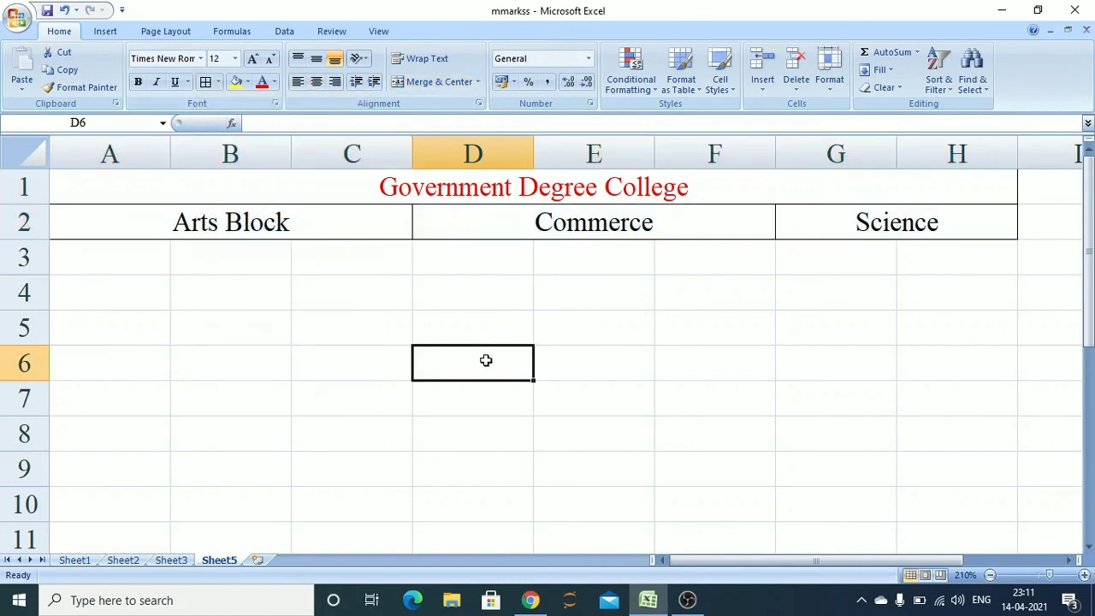